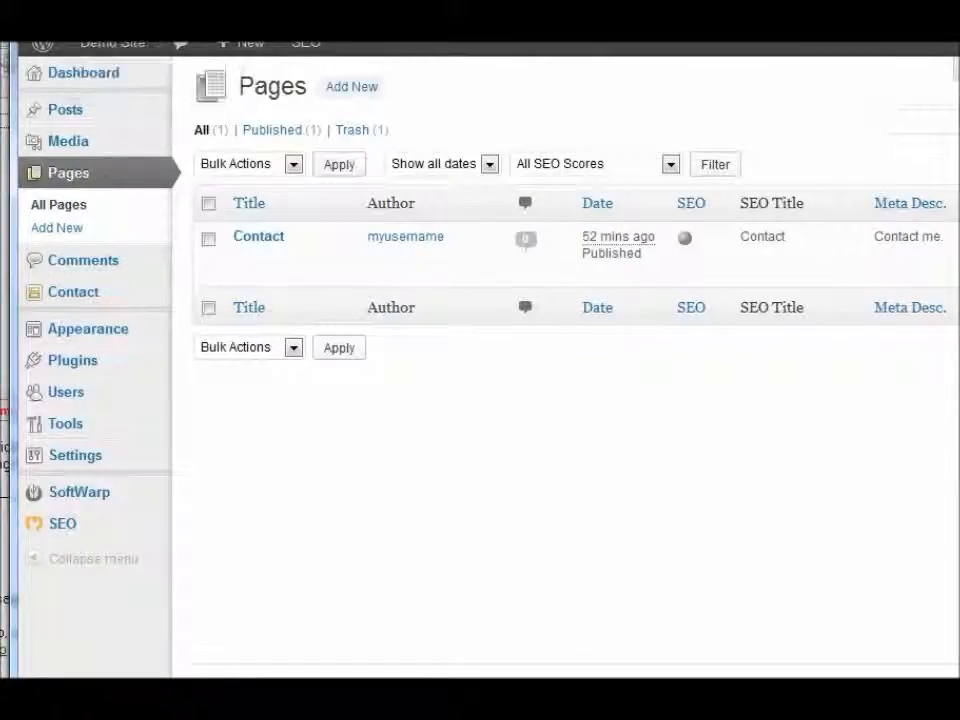
Open the live Demo Site in a separate browser tab to check its navigation, and return to the Pages list.
{"action": "mouse_move", "coordinate": [120, 48]}
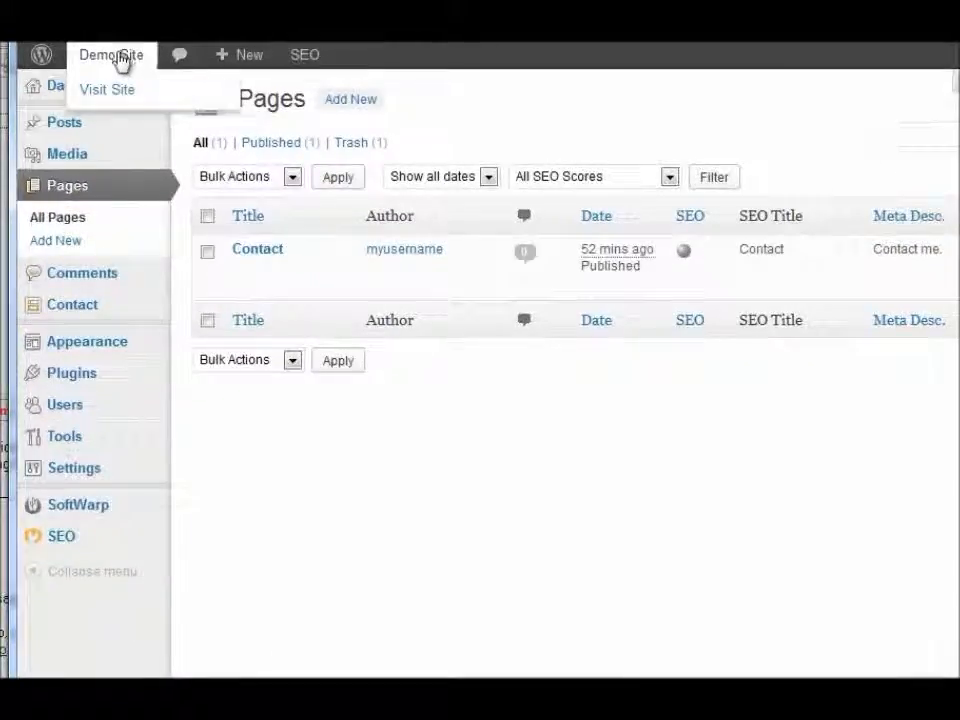
{"action": "right_click", "coordinate": [108, 95]}
{"action": "left_click", "coordinate": [168, 105]}
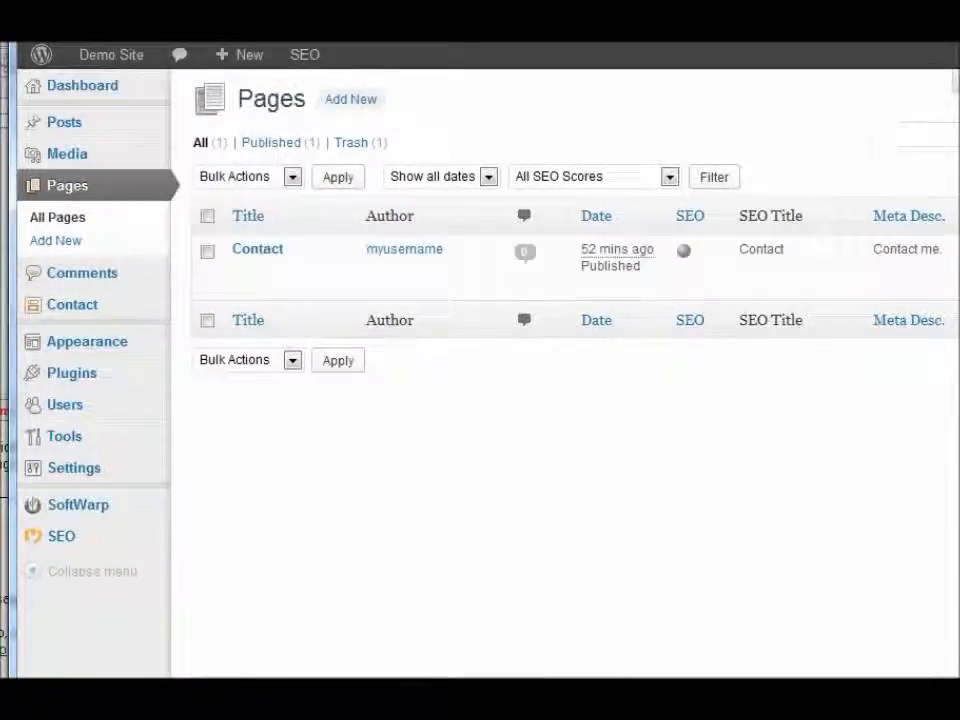
{"action": "left_click", "coordinate": [218, 42]}
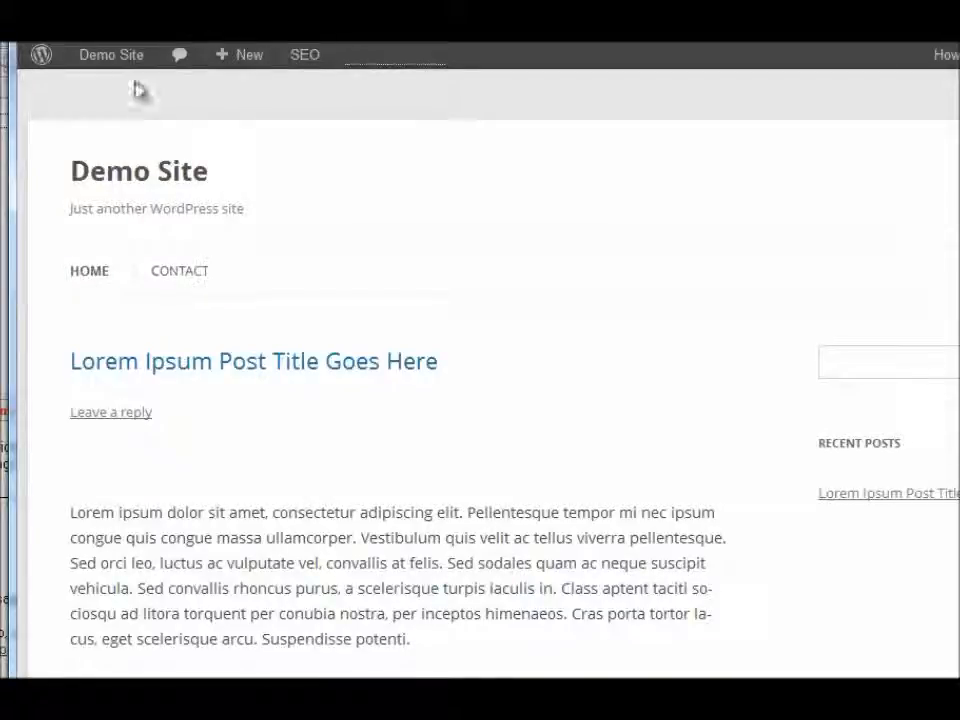
{"action": "left_click", "coordinate": [84, 38]}
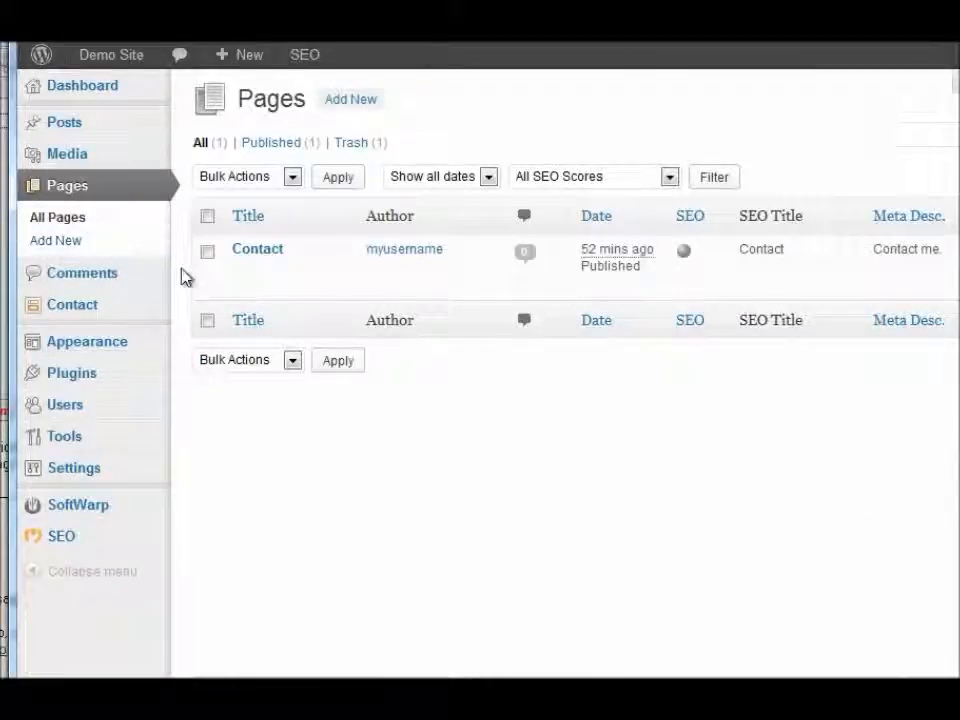
Edit the Contact page, set its order to 100, and update it.
{"action": "mouse_move", "coordinate": [214, 285]}
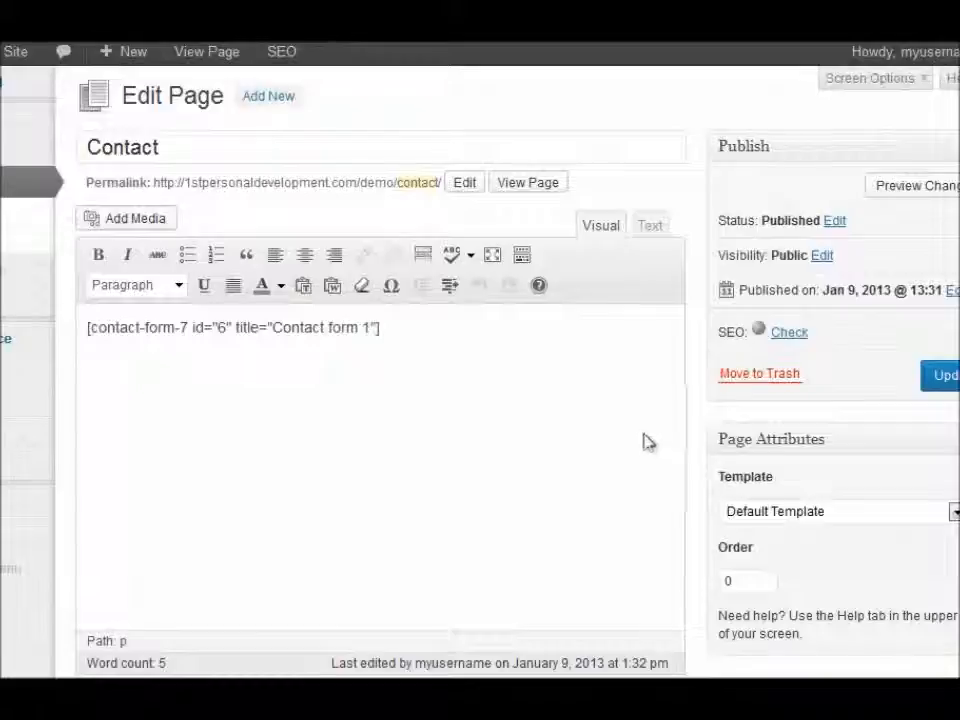
{"action": "double_click", "coordinate": [748, 585]}
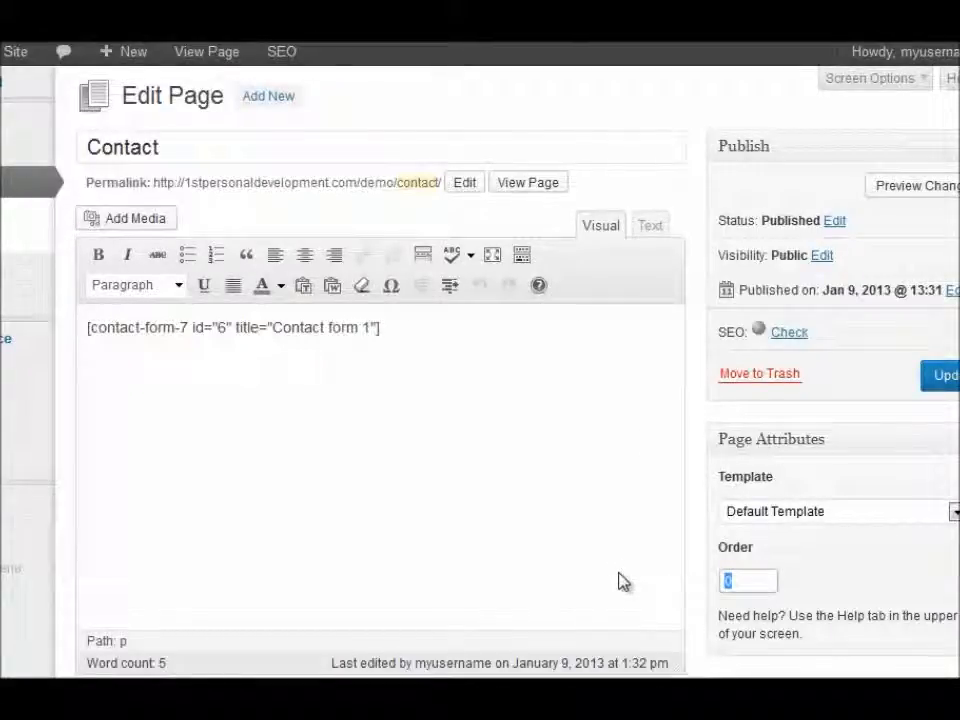
{"action": "type", "text": "100"}
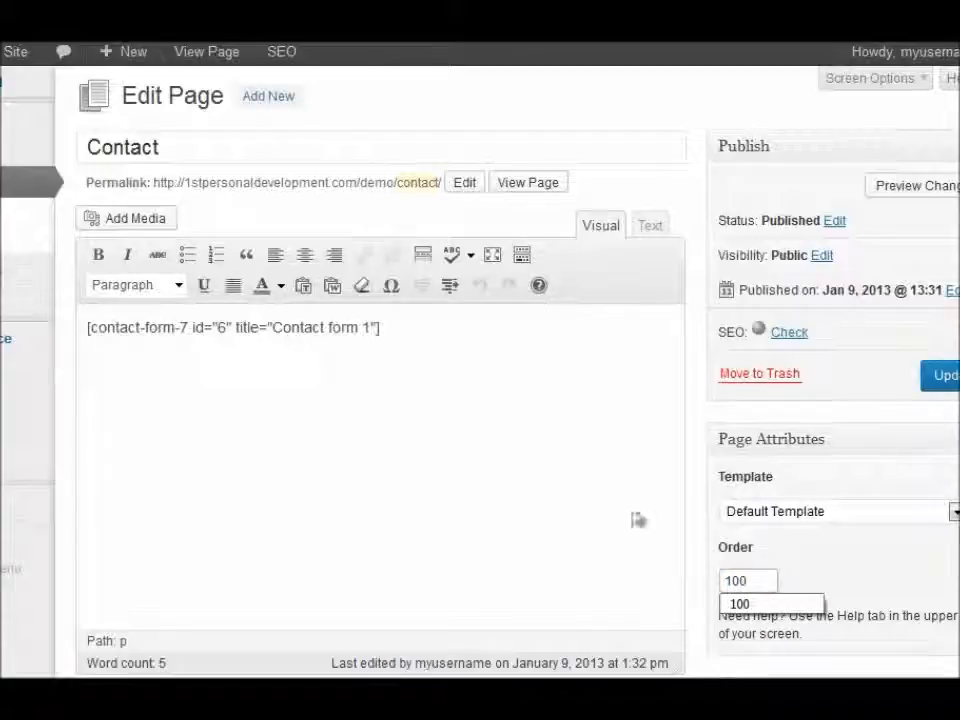
{"action": "left_click", "coordinate": [948, 381]}
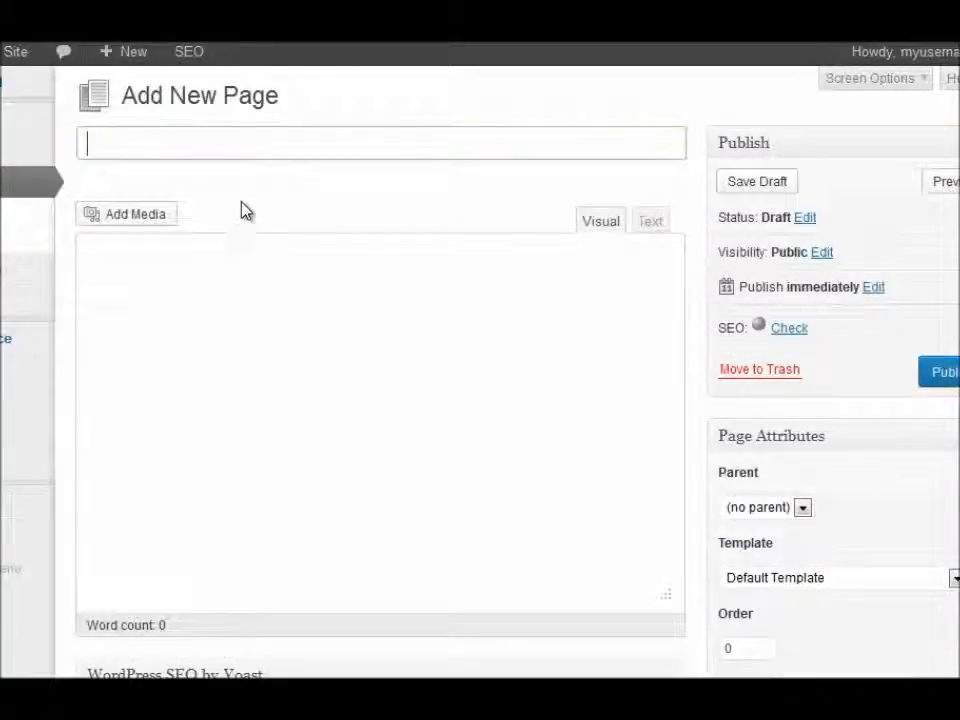
Add a new page titled "All About Me" and paste the copied lorem ipsum text as its content.
{"action": "type", "text": "All About Me"}
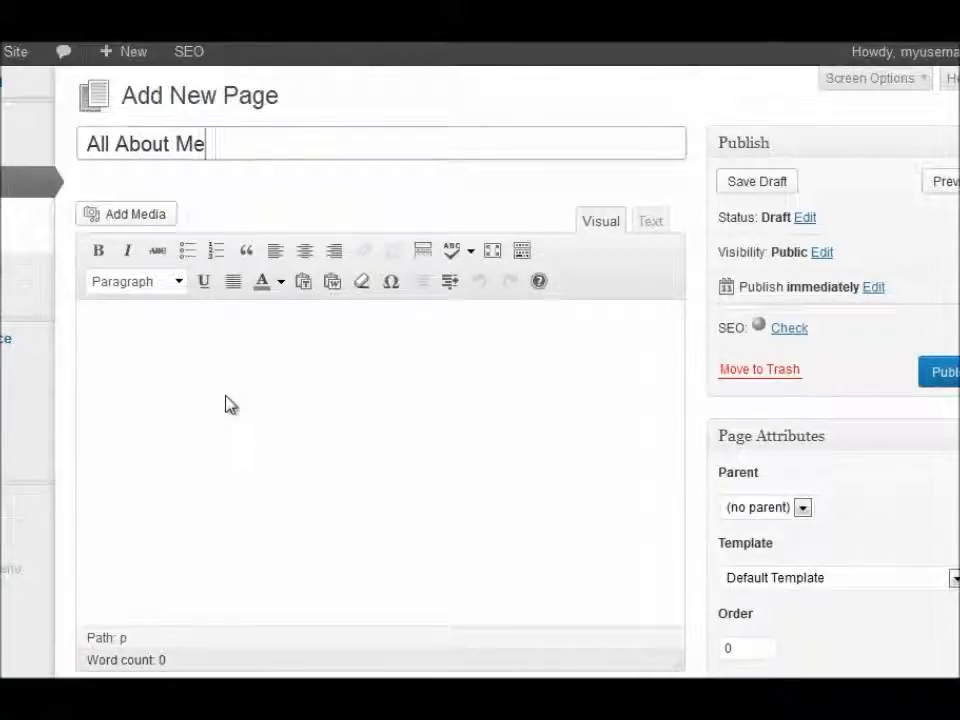
{"action": "left_click", "coordinate": [293, 406]}
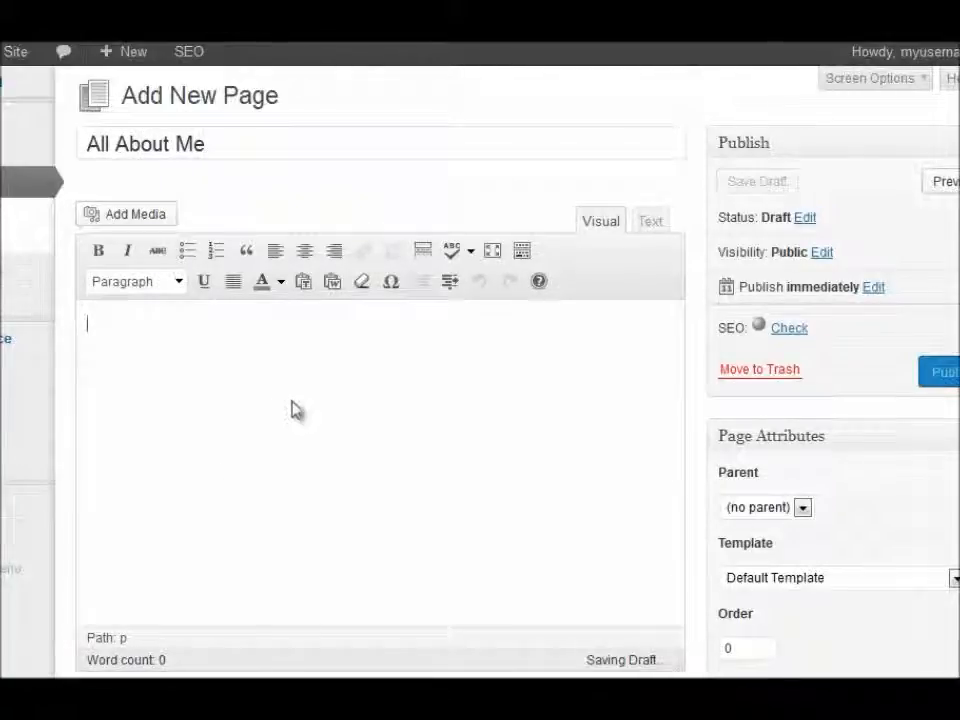
{"action": "key", "text": "ctrl+v"}
{"action": "key", "text": "ctrl+Home"}
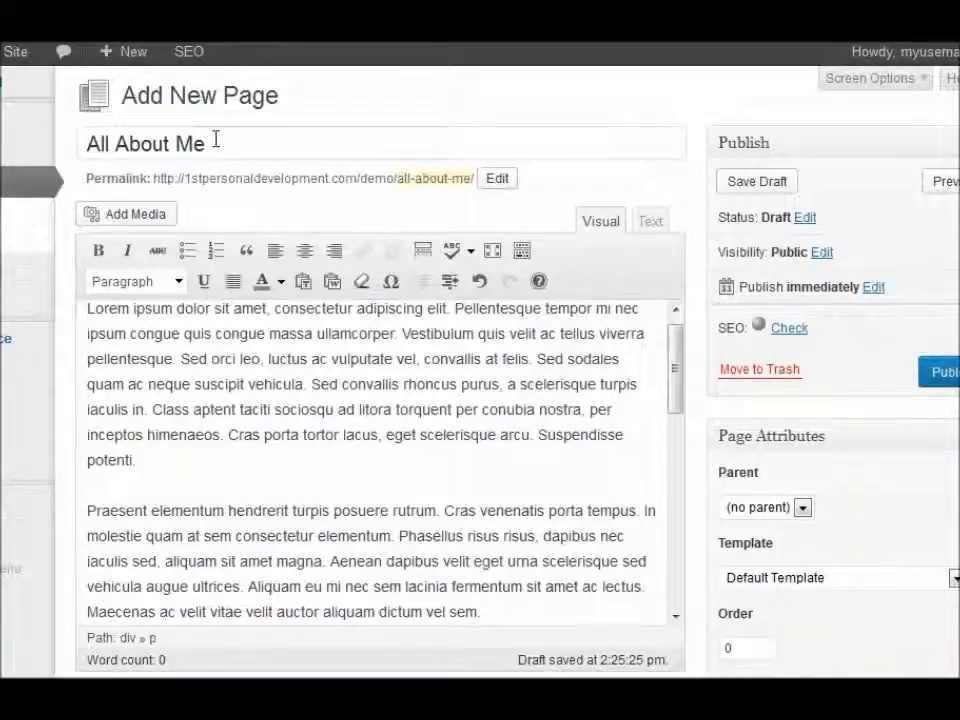
Copy the page title "All About Me" into the SEO title of the WordPress SEO settings.
{"action": "left_click_drag", "start_coordinate": [215, 143], "coordinate": [88, 143]}
{"action": "key", "text": "ctrl+c"}
{"action": "scroll", "coordinate": [285, 519], "scroll_direction": "down", "scroll_amount": 10}
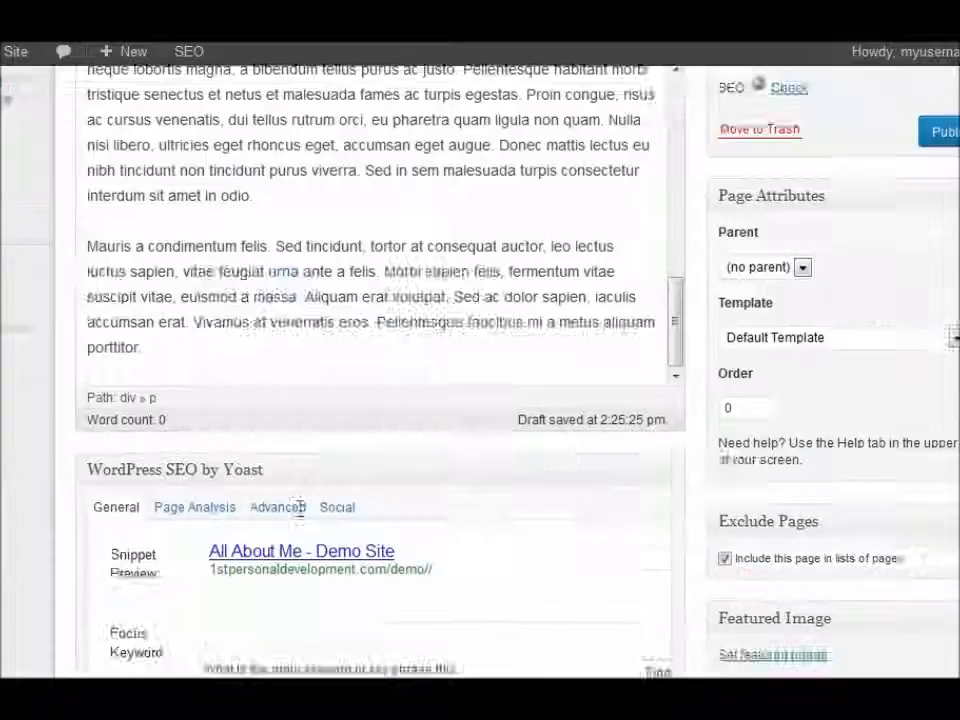
{"action": "scroll", "coordinate": [290, 505], "scroll_direction": "down", "scroll_amount": 3}
{"action": "left_click", "coordinate": [244, 510]}
{"action": "key", "text": "ctrl+v"}
Set the focus keyword to "about" and the meta description to "All about this site.".
{"action": "left_click", "coordinate": [253, 390]}
{"action": "type", "text": "ab"}
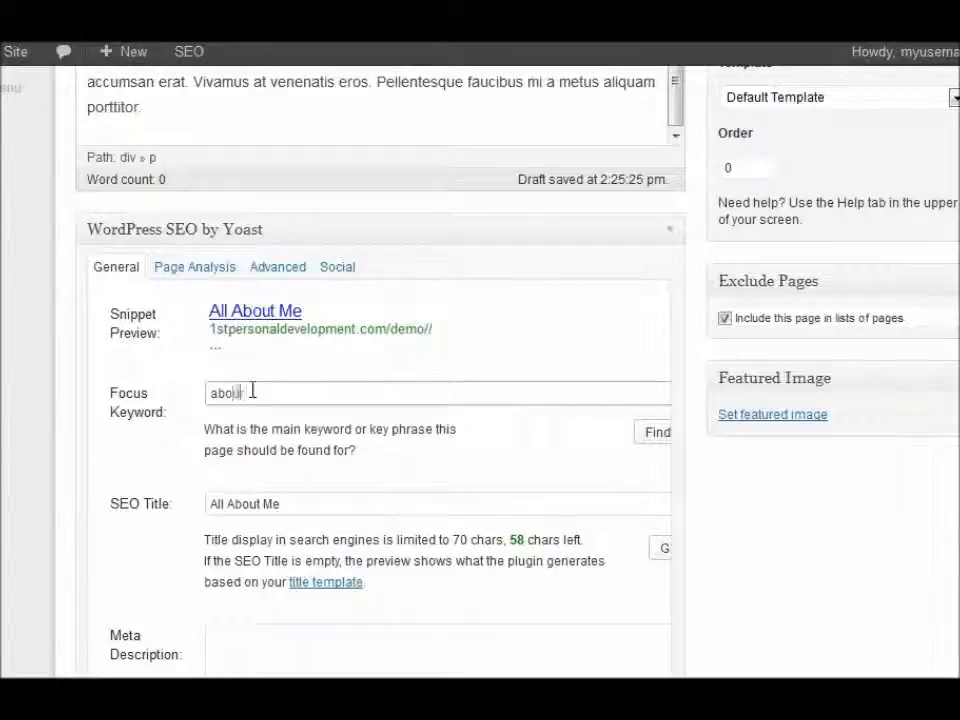
{"action": "type", "text": "our"}
{"action": "key", "text": "BackSpace"}
{"action": "type", "text": "t"}
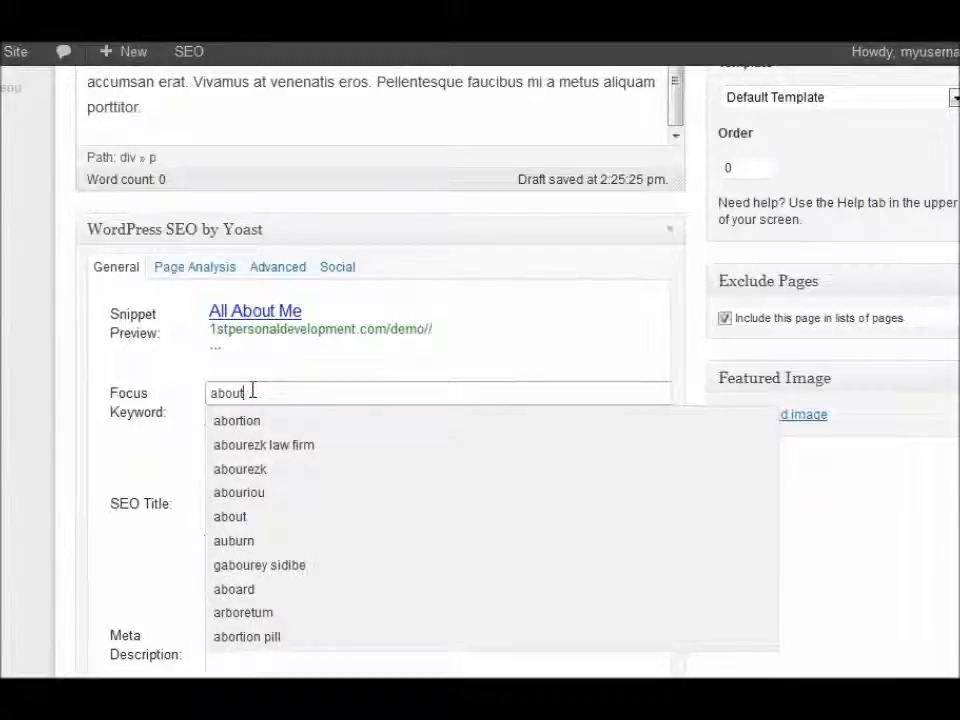
{"action": "left_click", "coordinate": [290, 626]}
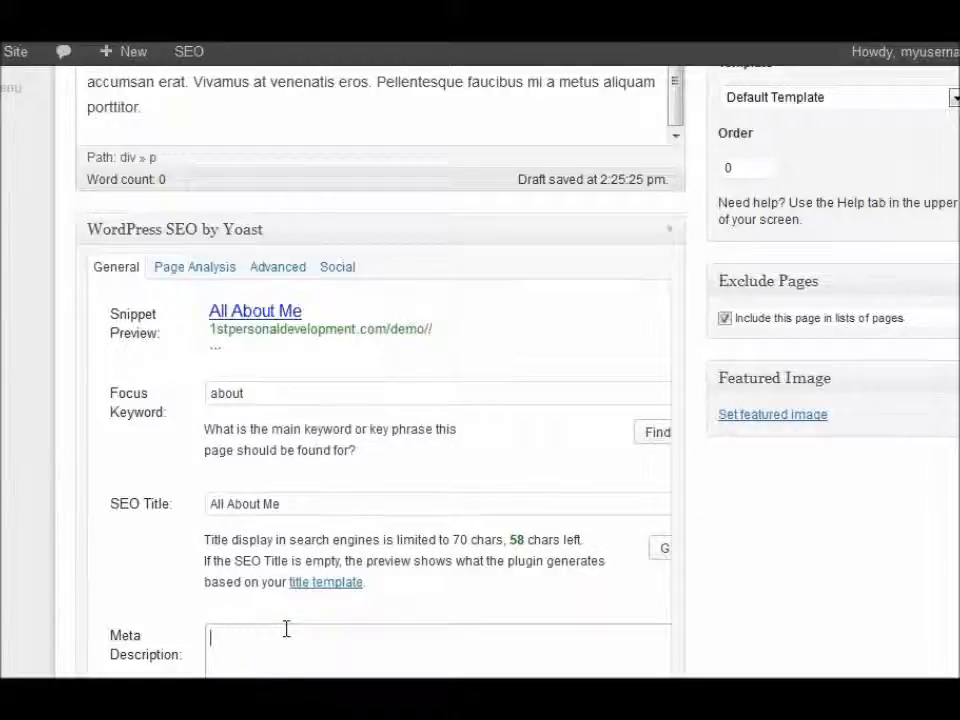
{"action": "type", "text": "All about this site."}
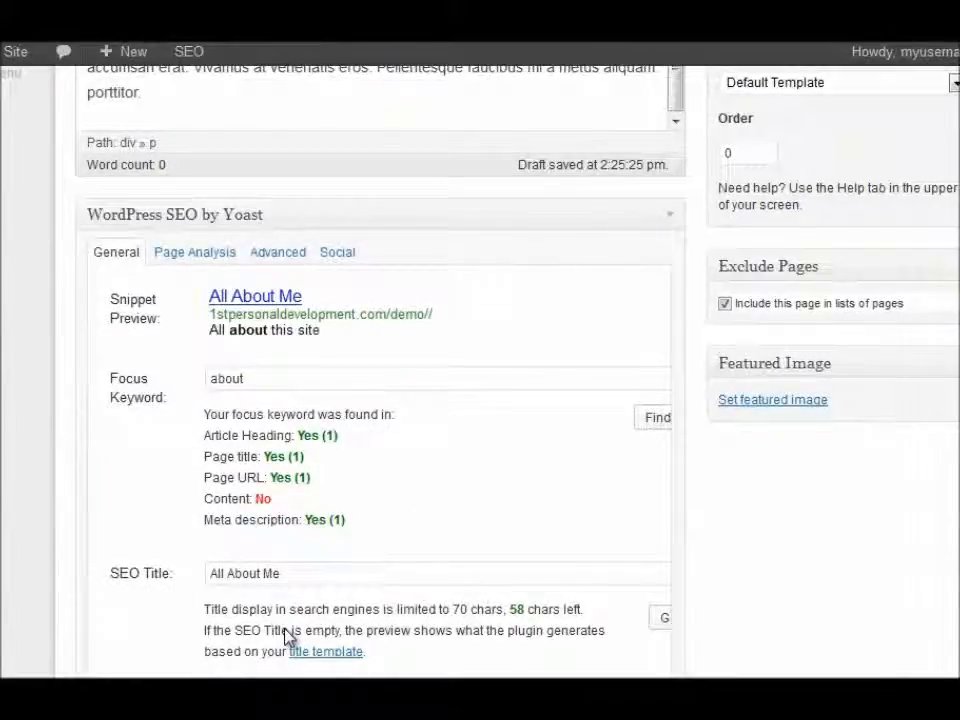
Give the All About Me page no parent and the Front Page Template, and publish it.
{"action": "scroll", "coordinate": [520, 508], "scroll_direction": "up", "scroll_amount": 8}
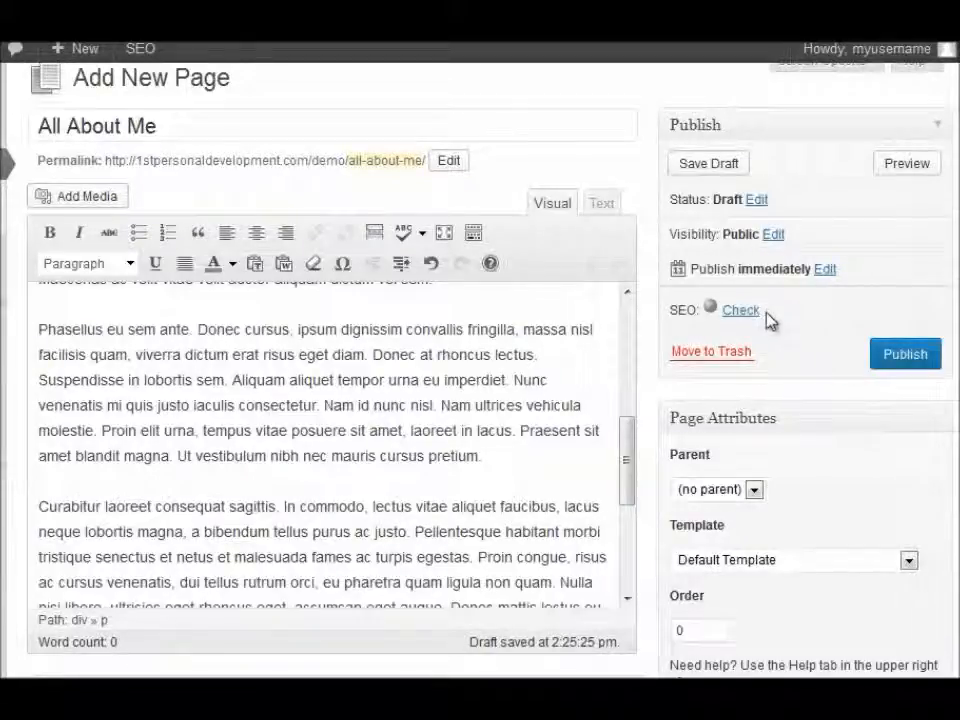
{"action": "left_click", "coordinate": [754, 490]}
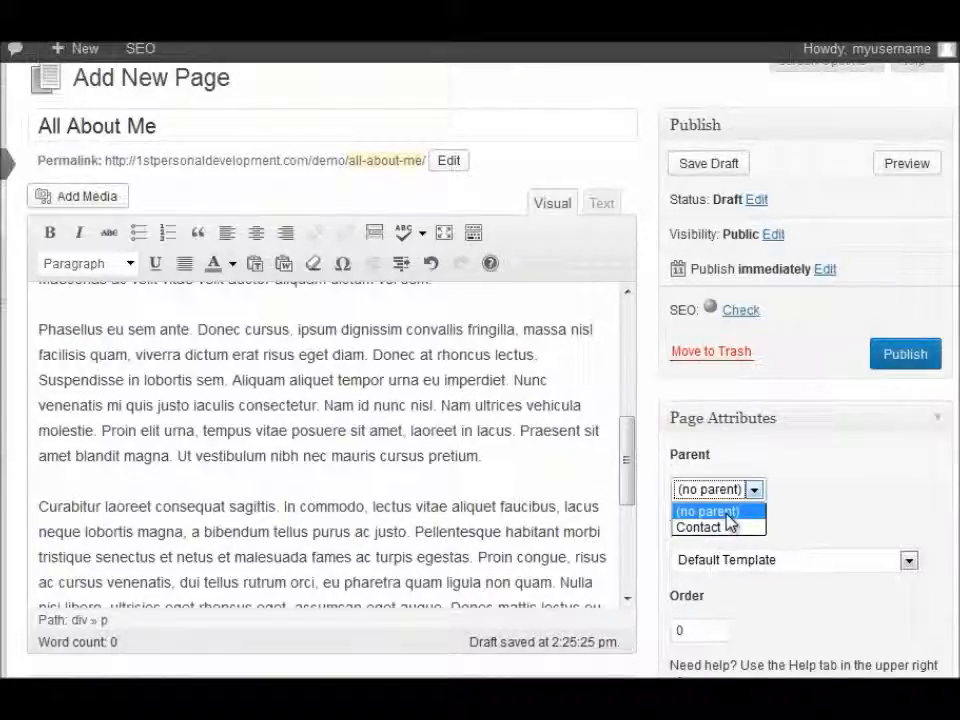
{"action": "left_click", "coordinate": [726, 513]}
{"action": "scroll", "coordinate": [799, 454], "scroll_direction": "down", "scroll_amount": 2}
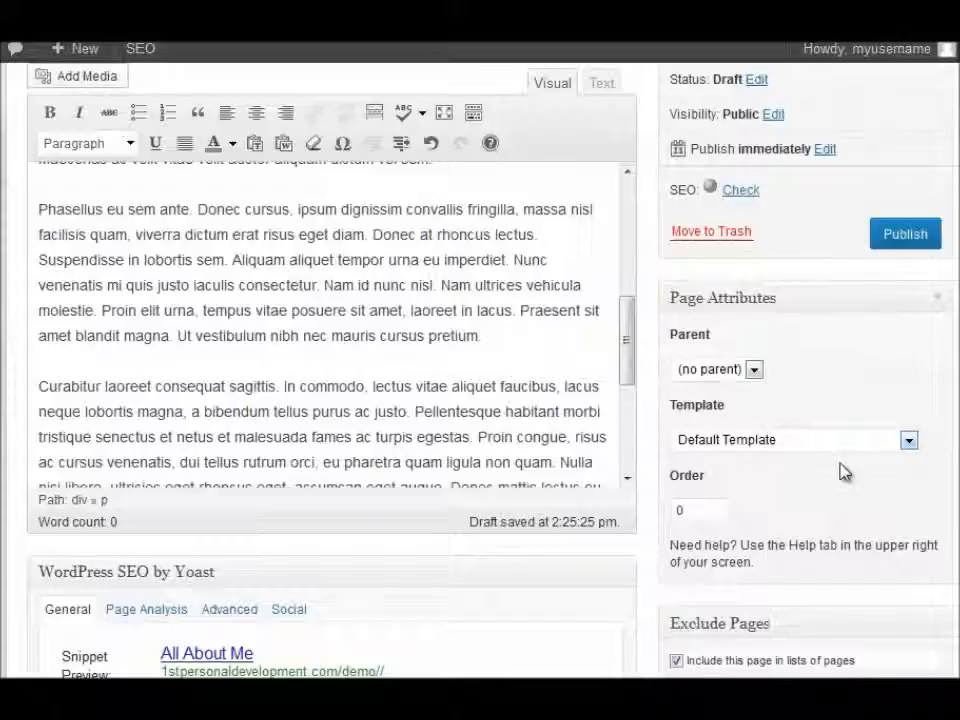
{"action": "left_click", "coordinate": [909, 441]}
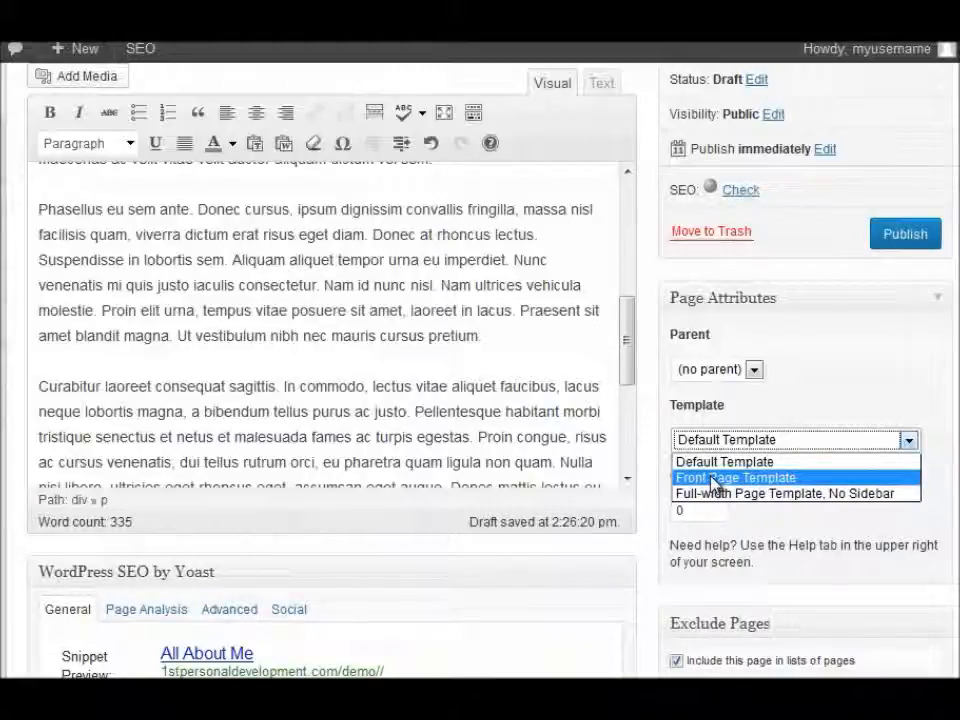
{"action": "left_click", "coordinate": [713, 479]}
{"action": "scroll", "coordinate": [755, 477], "scroll_direction": "down", "scroll_amount": 2}
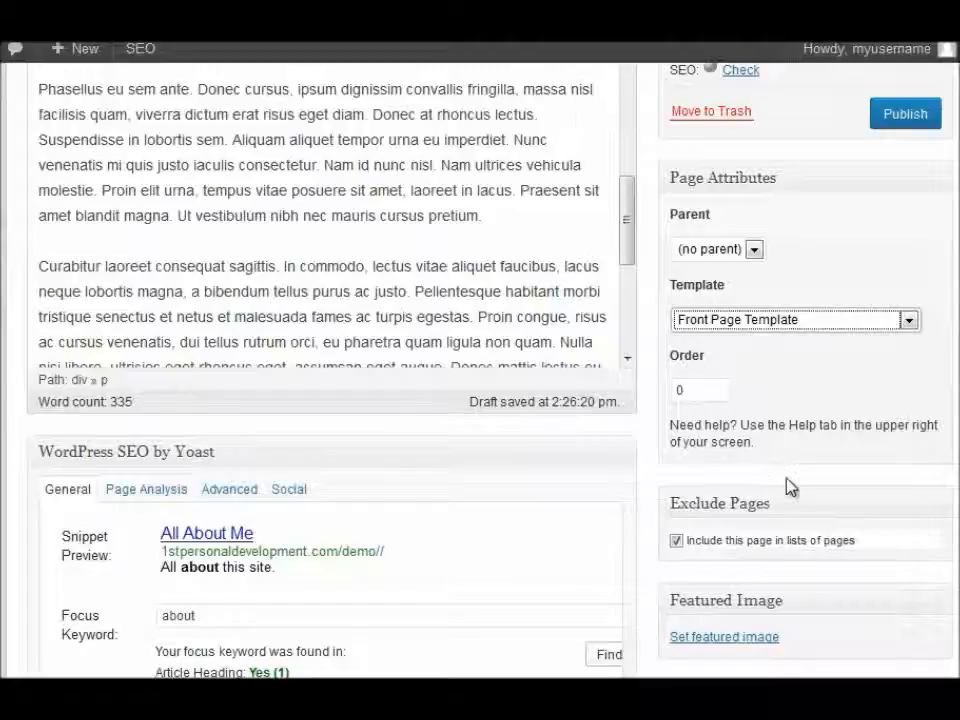
{"action": "scroll", "coordinate": [788, 487], "scroll_direction": "up", "scroll_amount": 3}
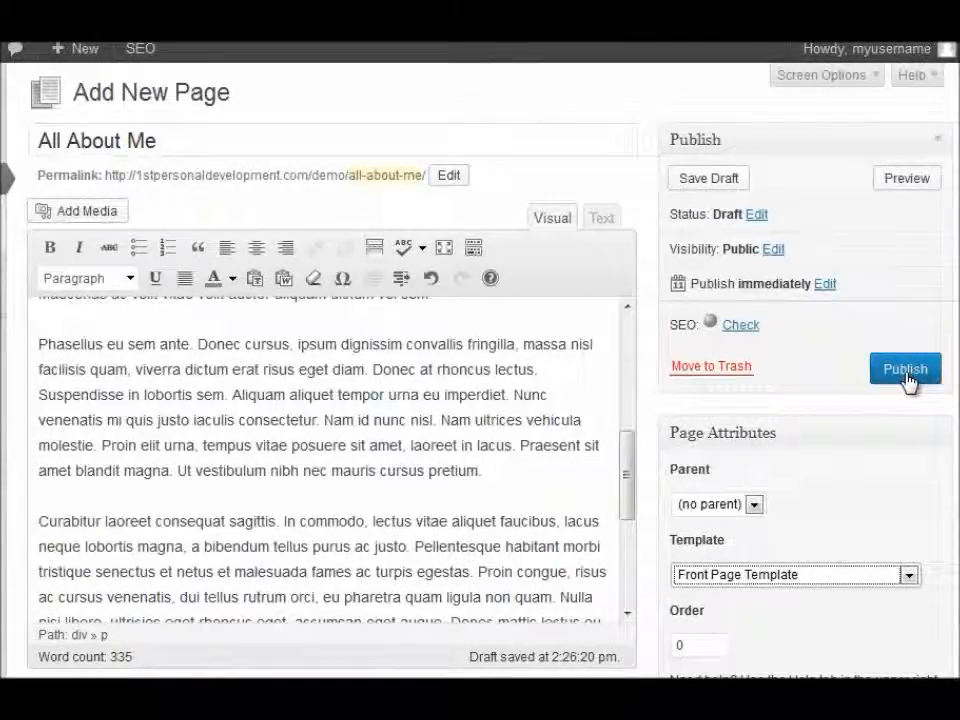
{"action": "left_click", "coordinate": [906, 372]}
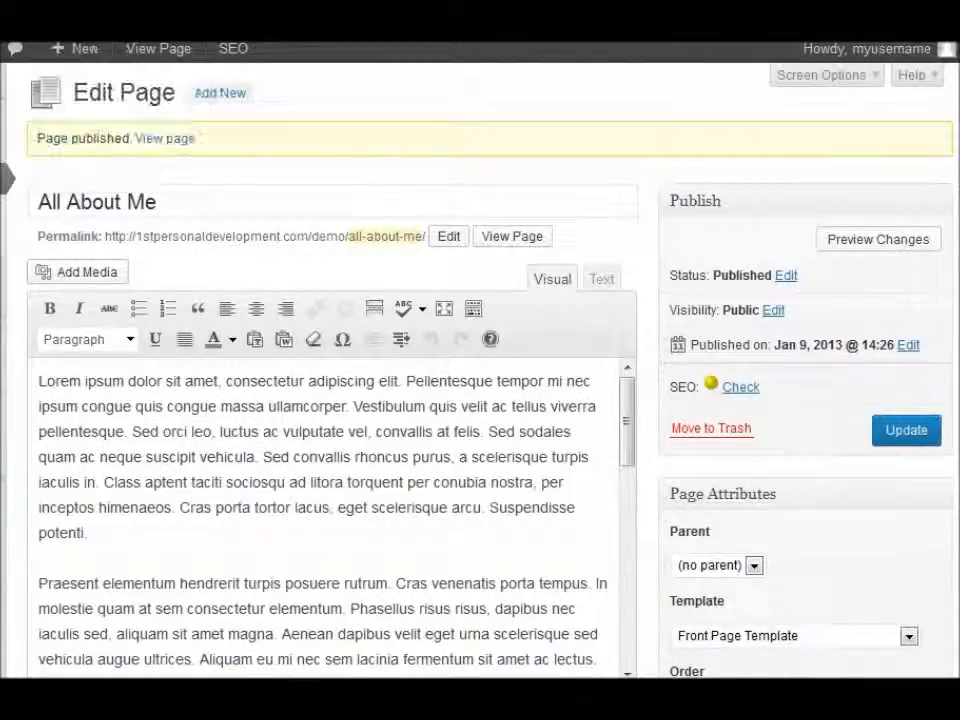
Switch to the live site and look through the All About Me page from its navigation.
{"action": "key", "text": "ctrl+Tab"}
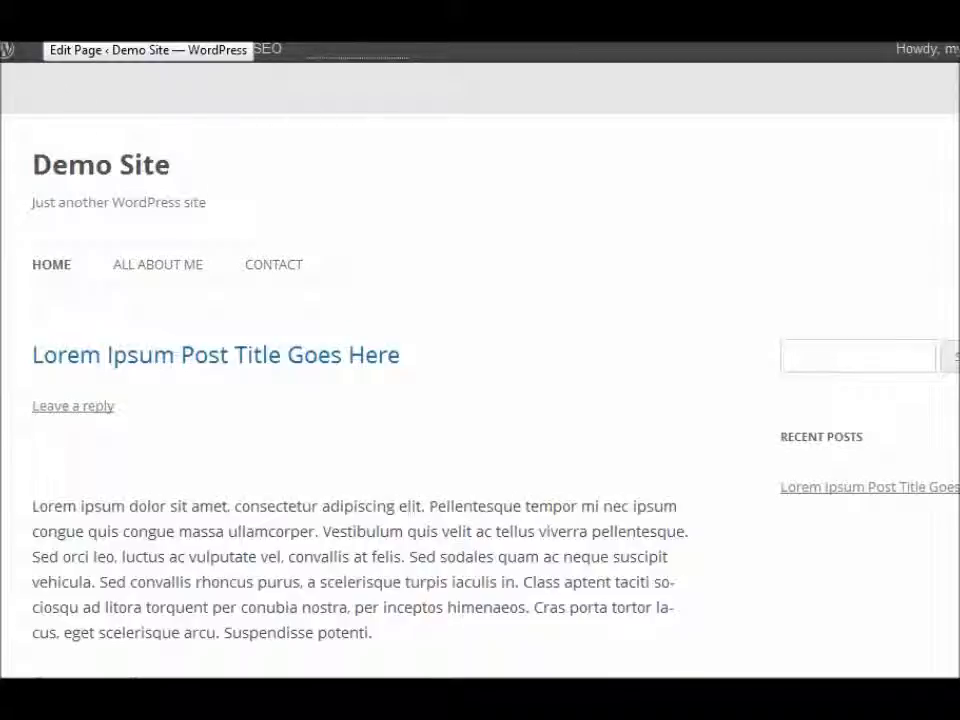
{"action": "left_click", "coordinate": [162, 268]}
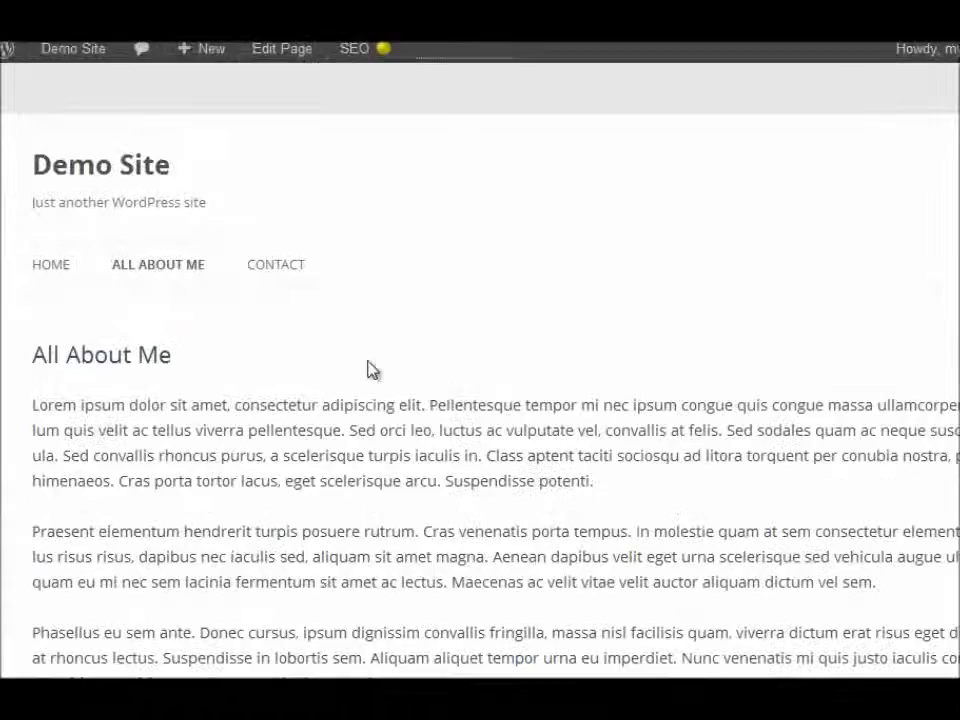
{"action": "scroll", "coordinate": [343, 500], "scroll_direction": "down", "scroll_amount": 5}
{"action": "scroll", "coordinate": [350, 465], "scroll_direction": "up", "scroll_amount": 4}
{"action": "scroll", "coordinate": [351, 463], "scroll_direction": "up", "scroll_amount": 2}
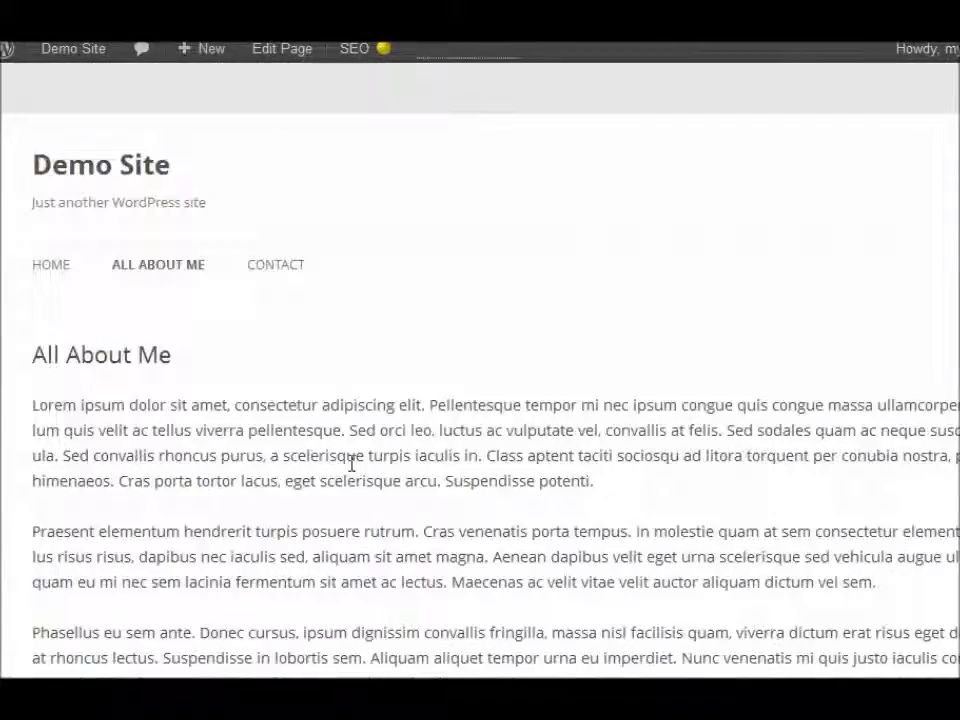
Return to the live site's home page and examine how the blog post is listed.
{"action": "left_click", "coordinate": [49, 268]}
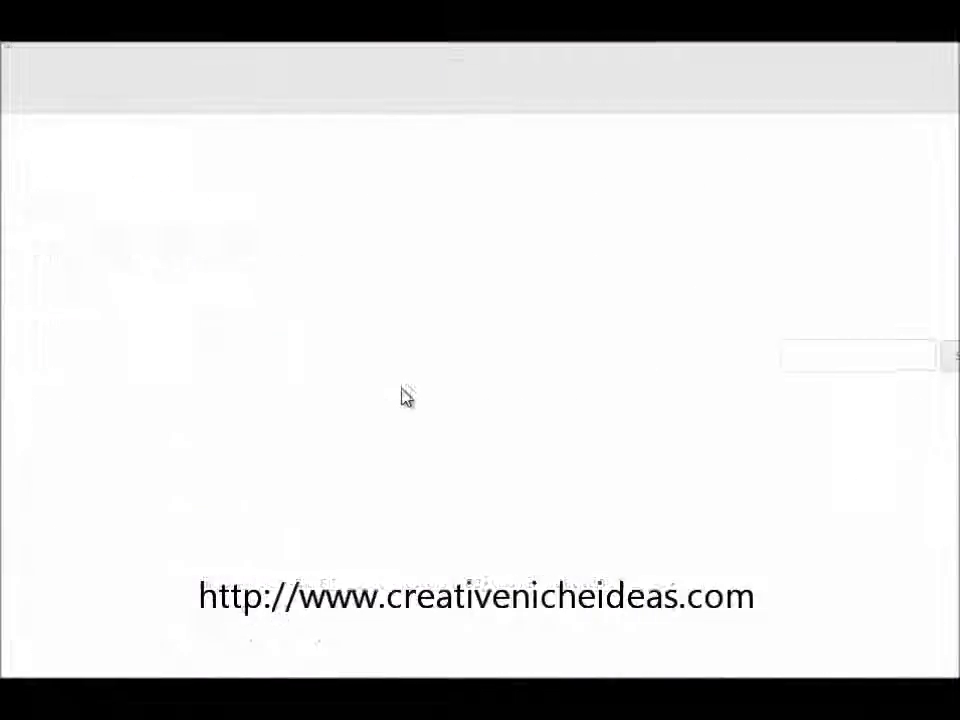
{"action": "scroll", "coordinate": [386, 400], "scroll_direction": "down", "scroll_amount": 3}
{"action": "scroll", "coordinate": [350, 370], "scroll_direction": "up", "scroll_amount": 1}
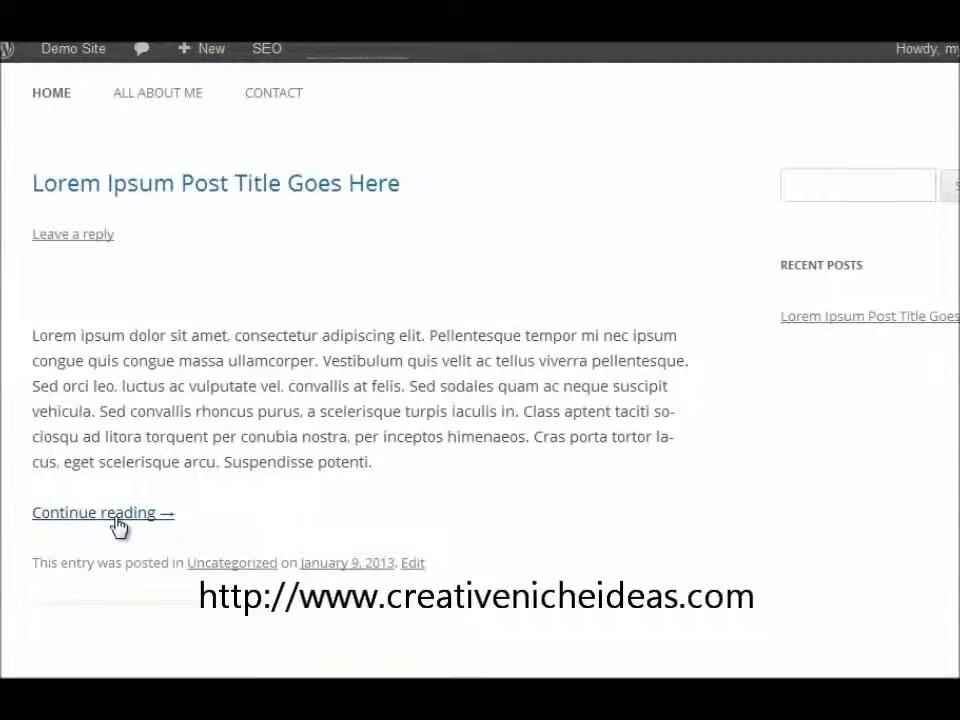
{"action": "scroll", "coordinate": [223, 396], "scroll_direction": "up", "scroll_amount": 2}
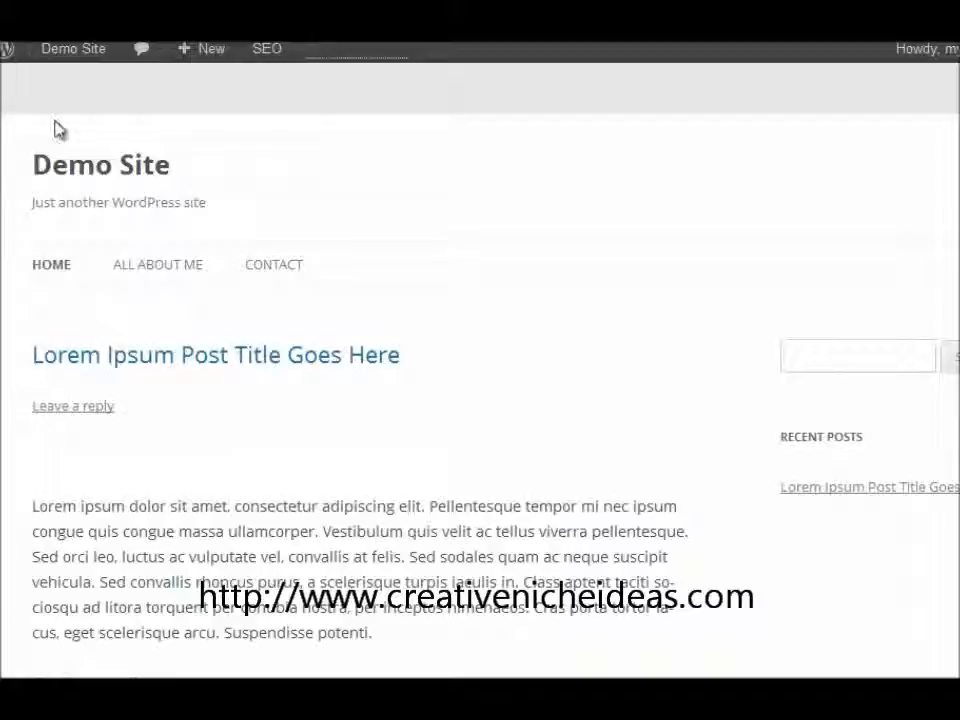
Go back to the dashboard's Pages area and add a new page titled "Blog".
{"action": "mouse_move", "coordinate": [52, 58]}
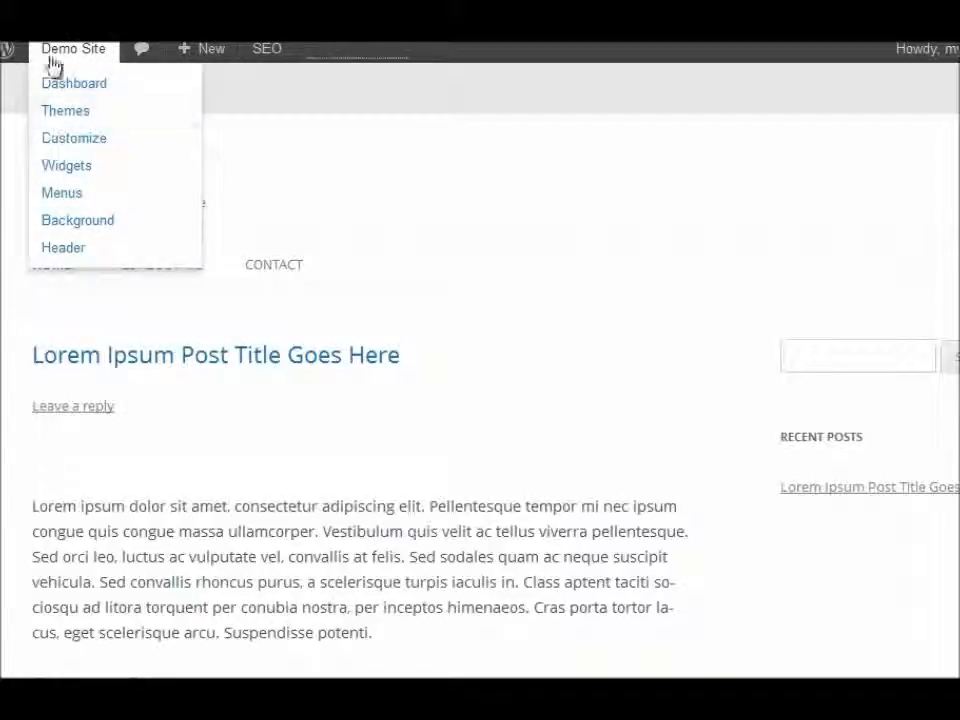
{"action": "left_click", "coordinate": [60, 88]}
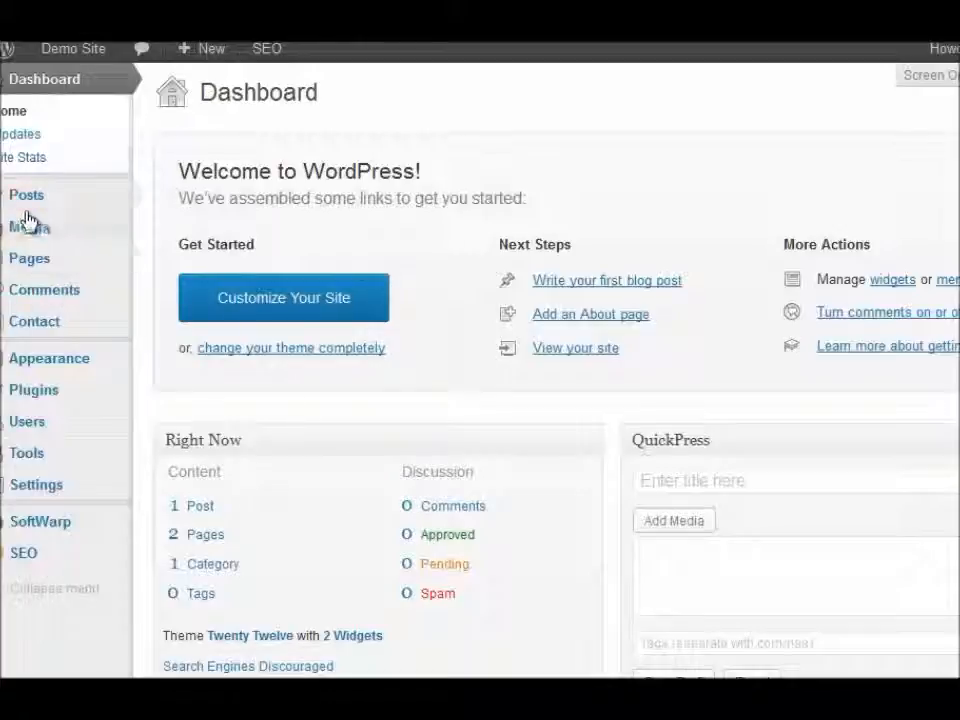
{"action": "mouse_move", "coordinate": [33, 262]}
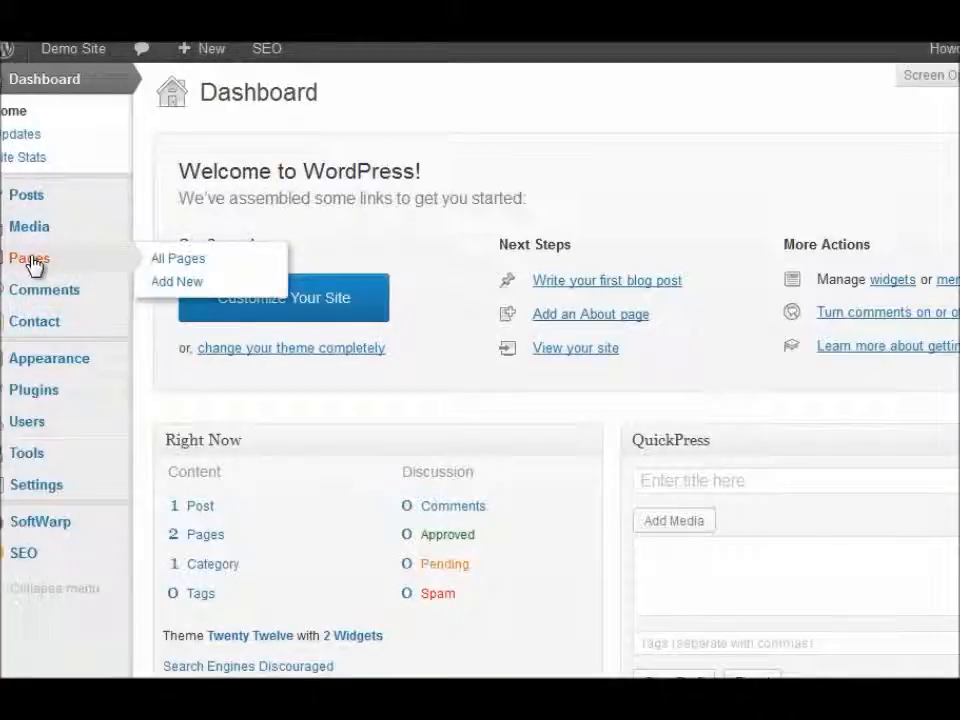
{"action": "left_click", "coordinate": [33, 262]}
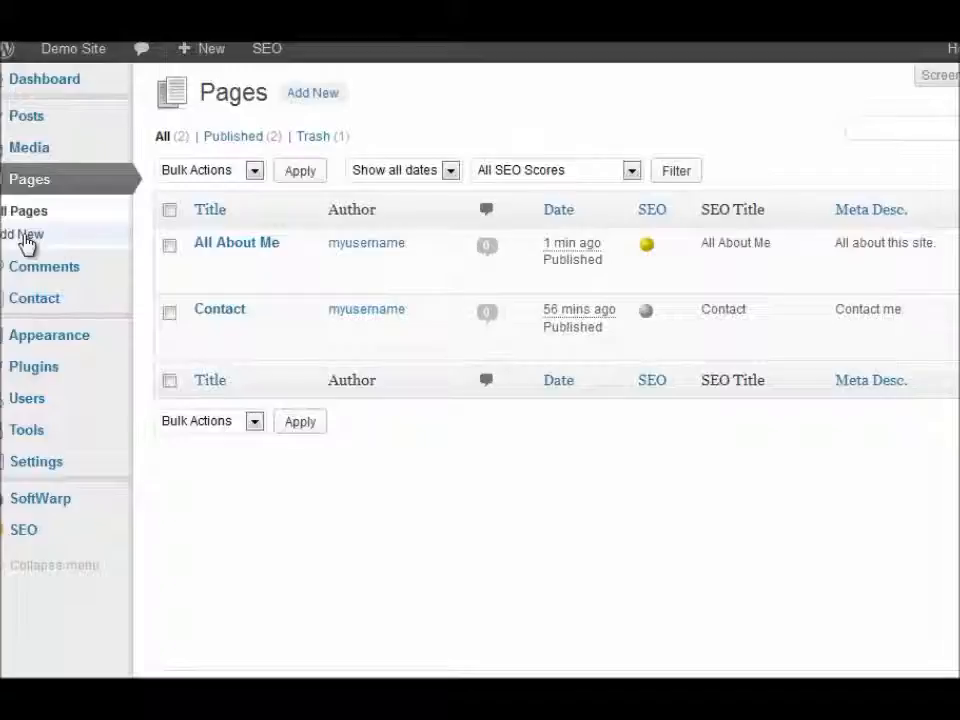
{"action": "left_click", "coordinate": [27, 237]}
{"action": "left_click", "coordinate": [259, 146]}
{"action": "type", "text": "Blog"}
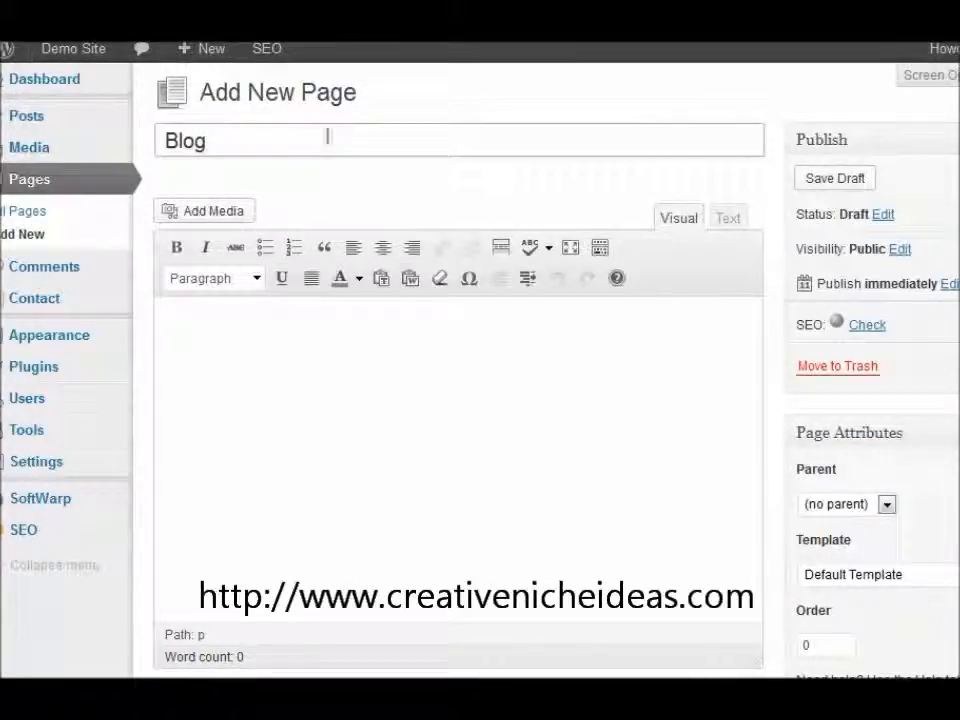
Copy the page title "Blog" into the page's SEO title and publish the page.
{"action": "left_click_drag", "start_coordinate": [215, 141], "coordinate": [58, 137]}
{"action": "key", "text": "ctrl+c"}
{"action": "scroll", "coordinate": [230, 305], "scroll_direction": "down", "scroll_amount": 7}
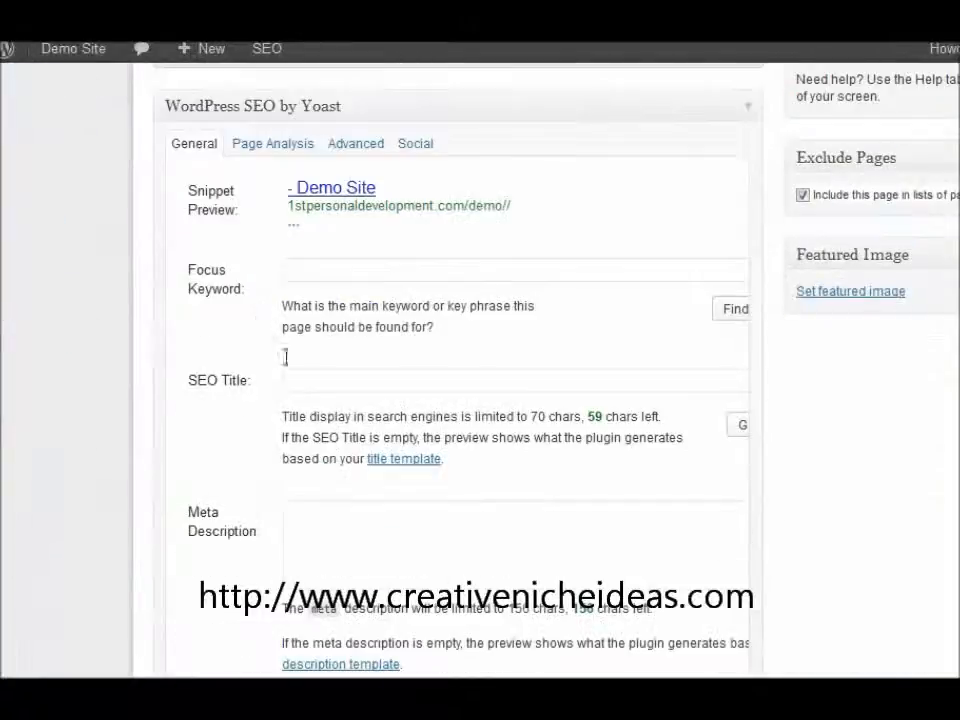
{"action": "left_click", "coordinate": [332, 380]}
{"action": "key", "text": "ctrl+v"}
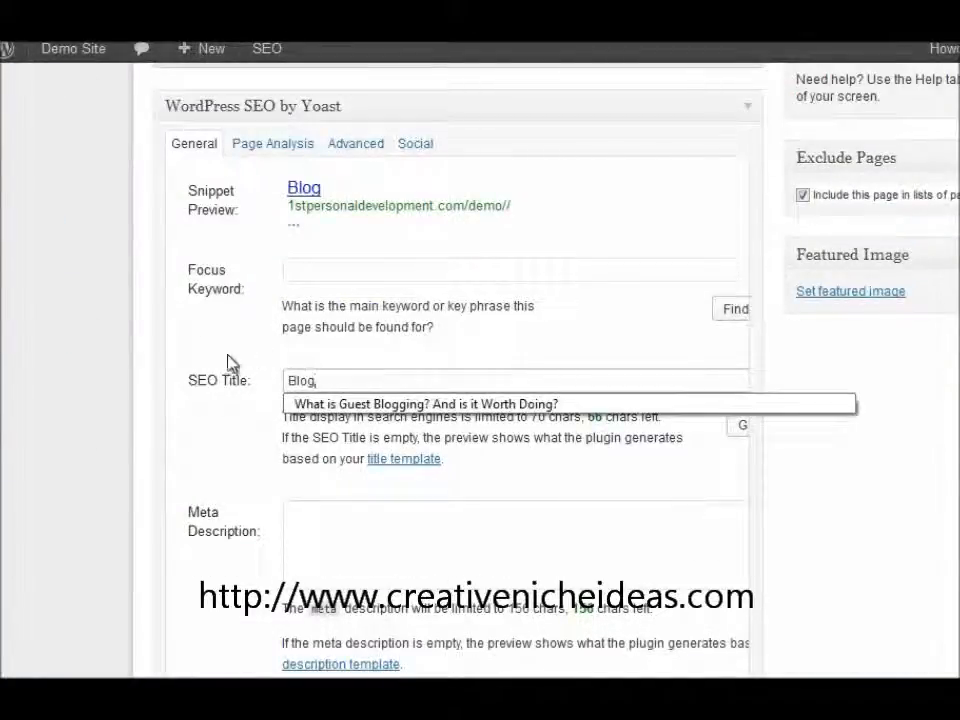
{"action": "scroll", "coordinate": [229, 366], "scroll_direction": "up", "scroll_amount": 7}
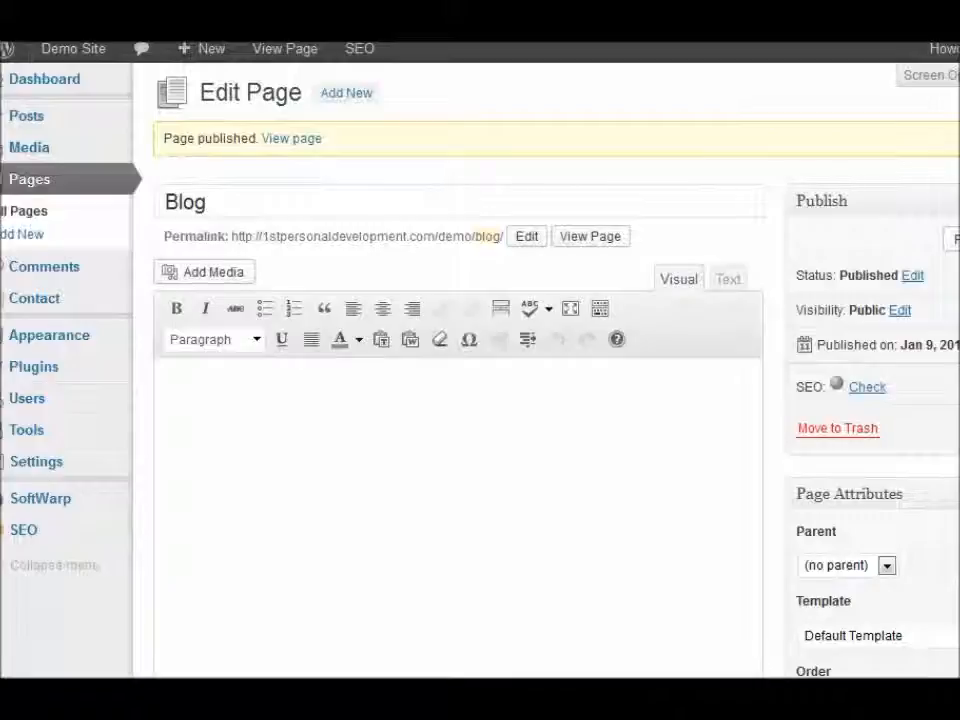
View the published Blog page on the live site and look through its content and comment form.
{"action": "left_click", "coordinate": [583, 248]}
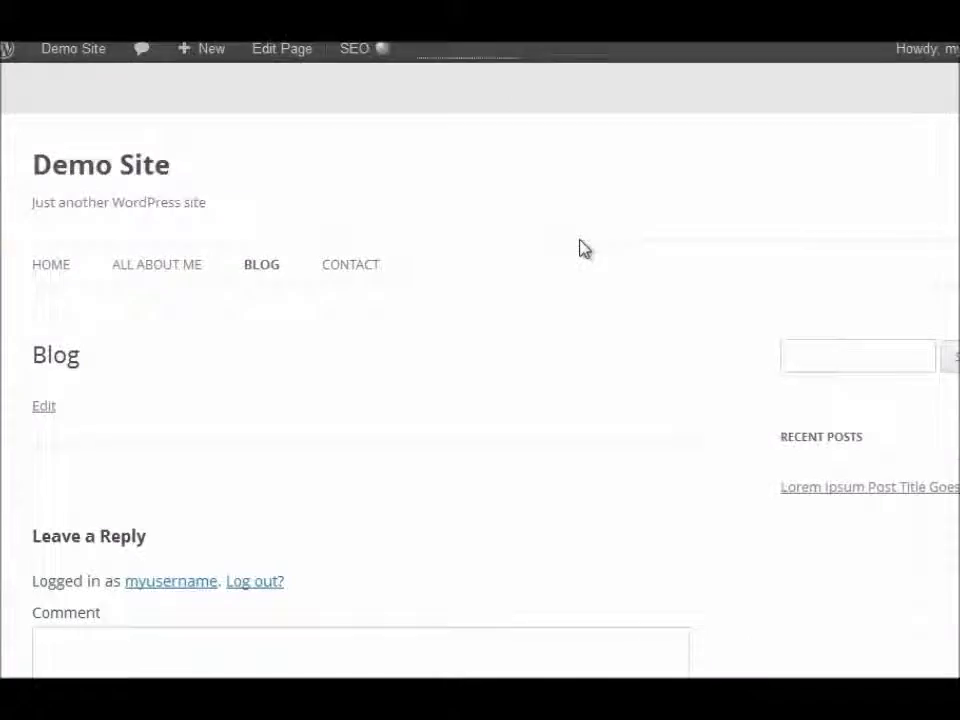
{"action": "scroll", "coordinate": [403, 388], "scroll_direction": "down", "scroll_amount": 3}
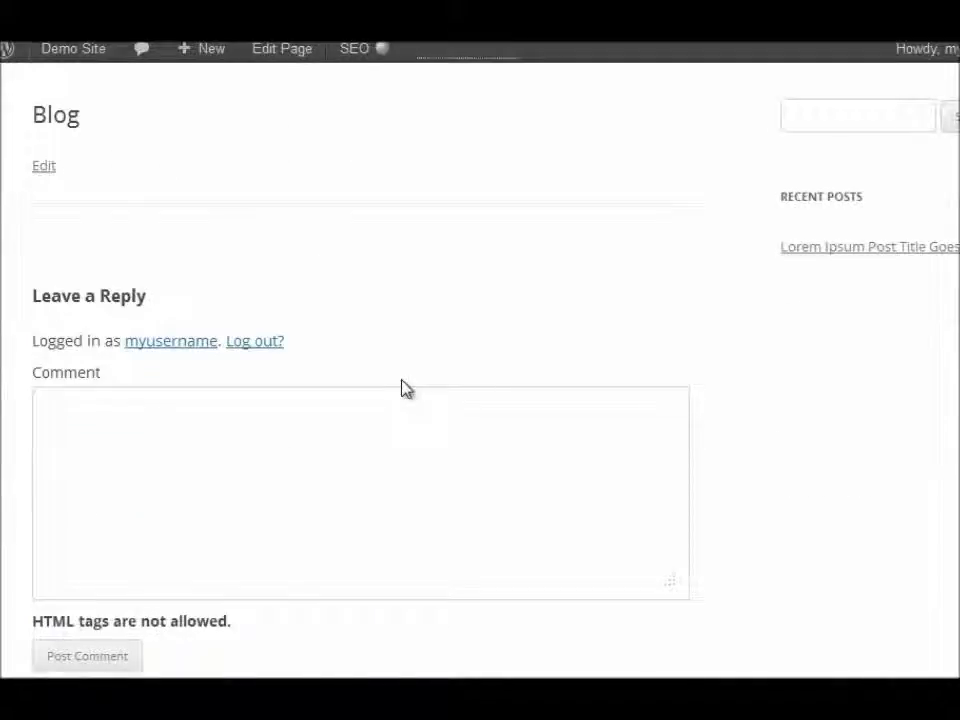
{"action": "scroll", "coordinate": [403, 388], "scroll_direction": "up", "scroll_amount": 3}
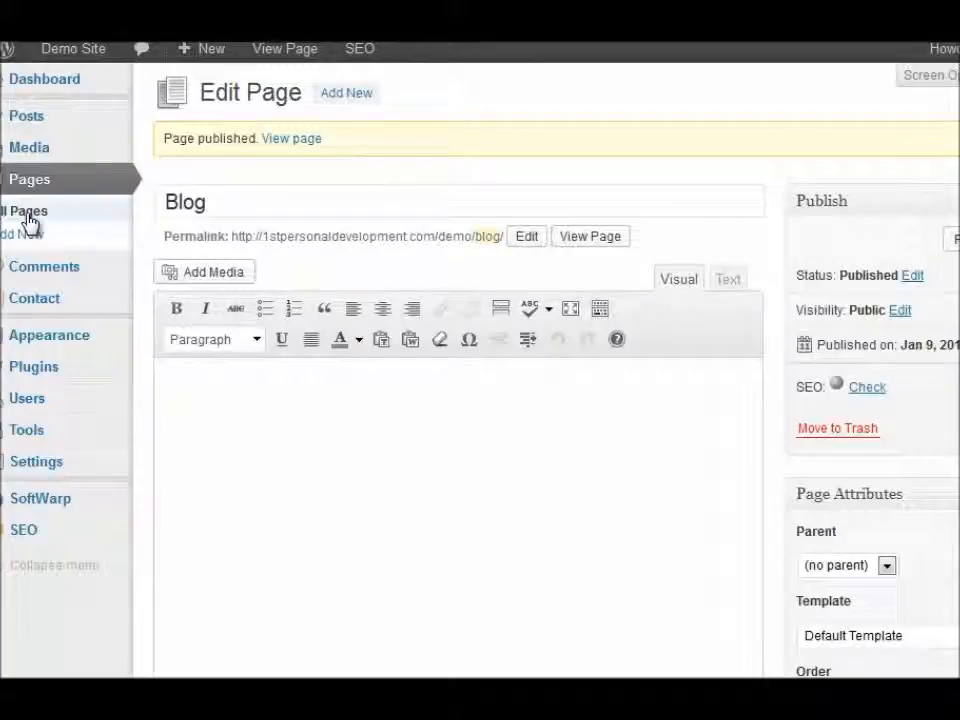
Open the All About Me page for editing from the page list, disallow comments on it, and update the page.
{"action": "left_click", "coordinate": [28, 220]}
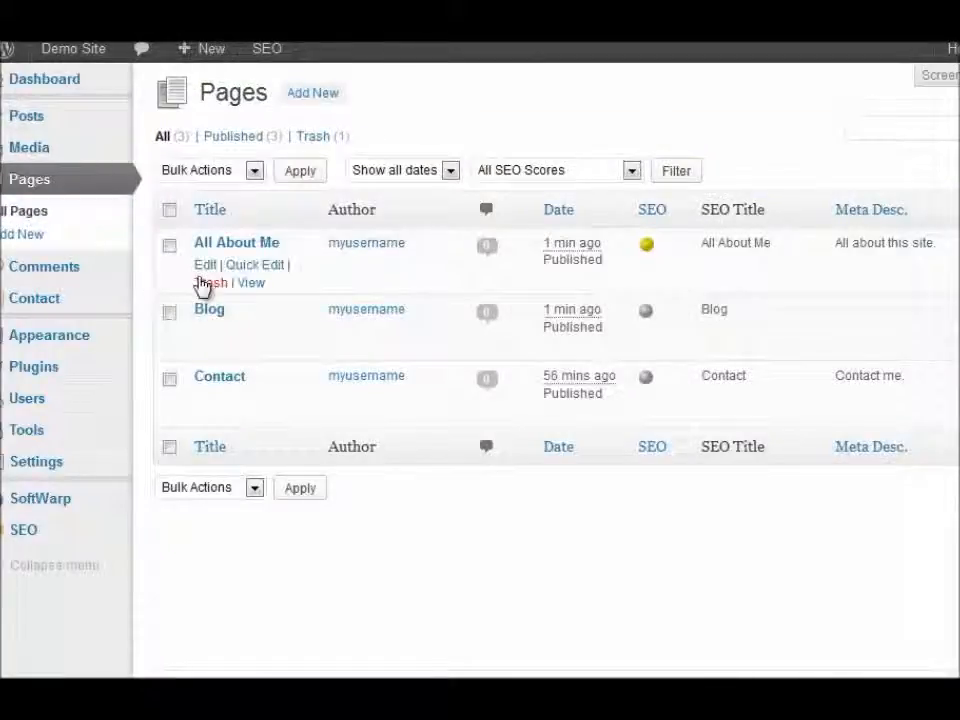
{"action": "left_click", "coordinate": [205, 268]}
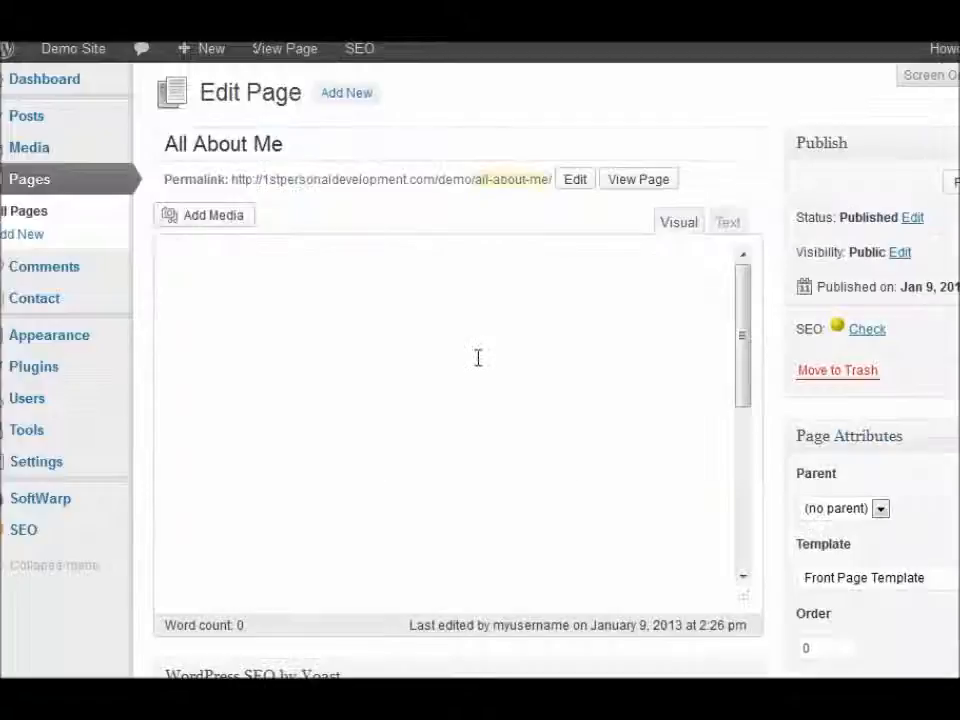
{"action": "scroll", "coordinate": [478, 360], "scroll_direction": "down", "scroll_amount": 2}
{"action": "scroll", "coordinate": [477, 356], "scroll_direction": "down", "scroll_amount": 10}
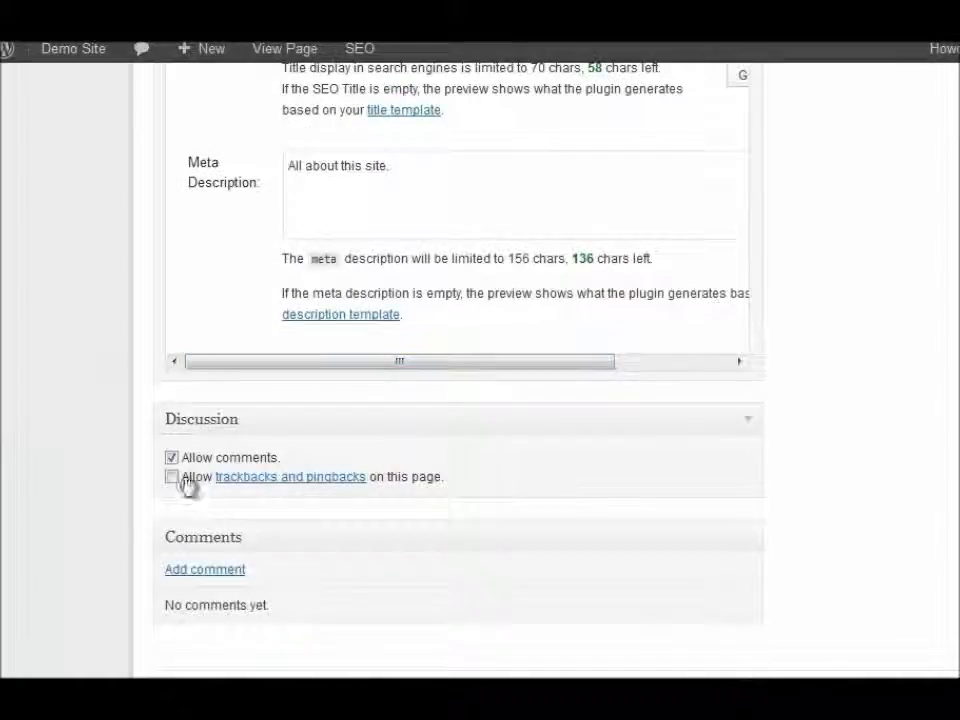
{"action": "left_click", "coordinate": [171, 458]}
{"action": "scroll", "coordinate": [549, 399], "scroll_direction": "up", "scroll_amount": 10}
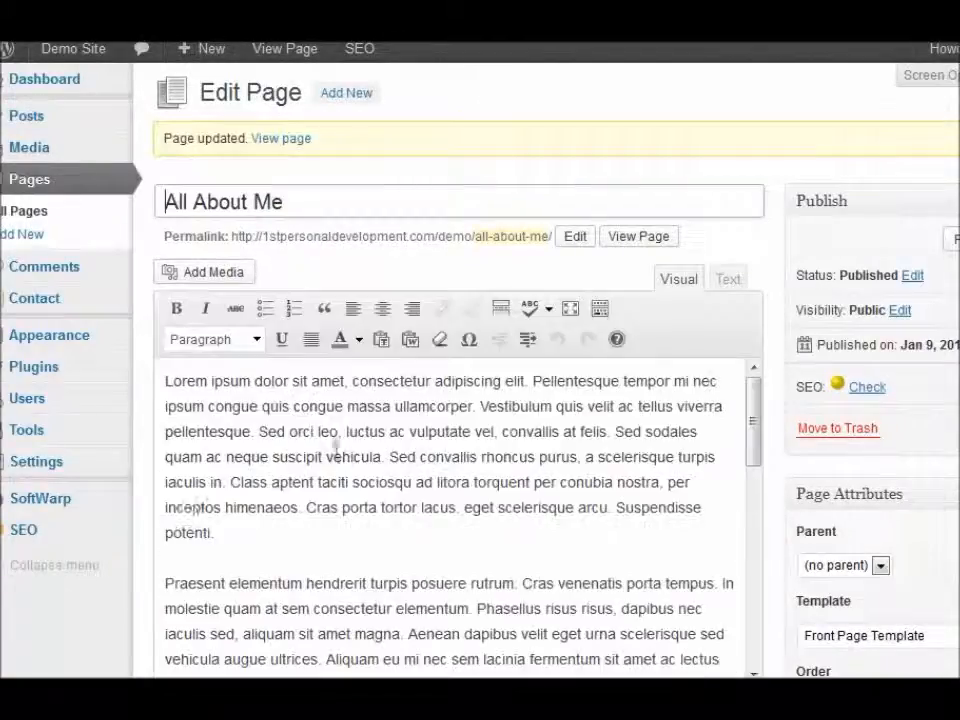
In the Reading settings, make the front page a static page, with All About Me as front page and Blog as posts page.
{"action": "mouse_move", "coordinate": [52, 474]}
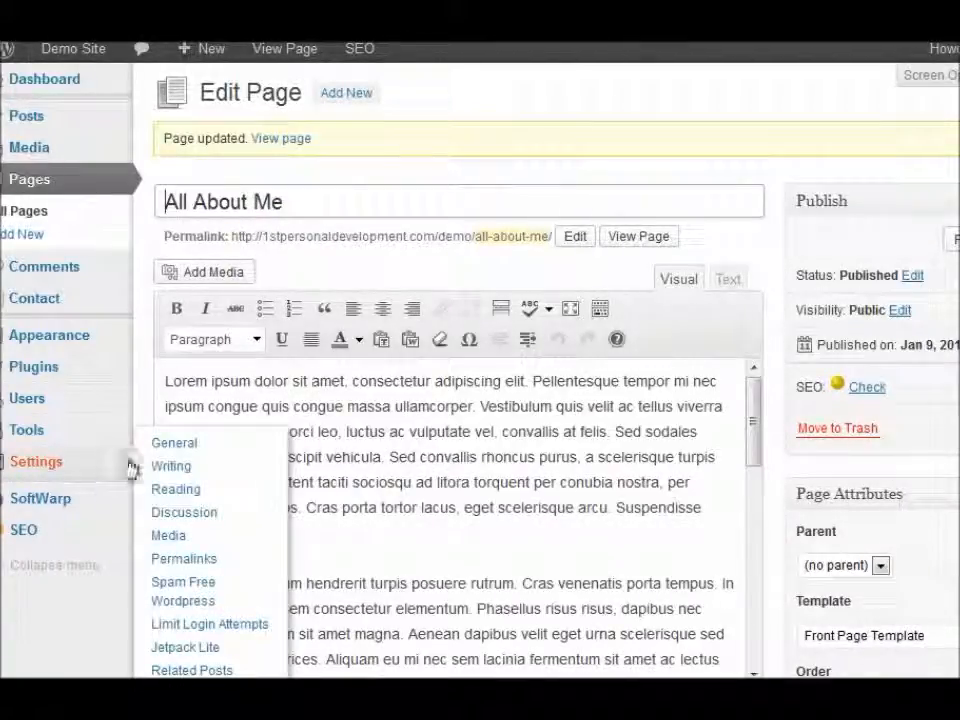
{"action": "left_click", "coordinate": [190, 493]}
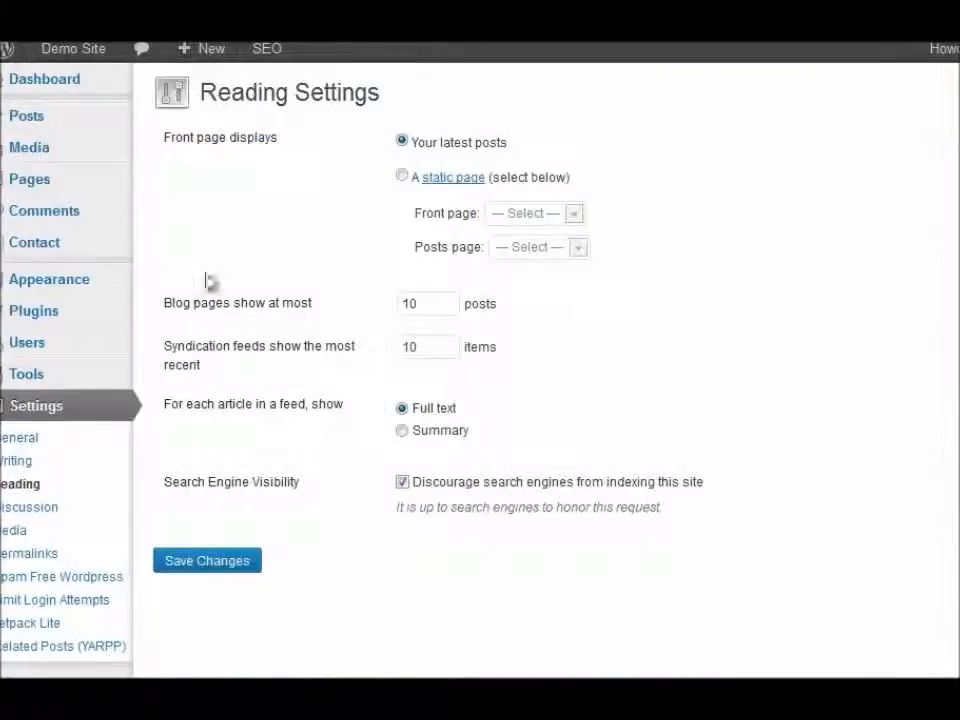
{"action": "left_click", "coordinate": [403, 177]}
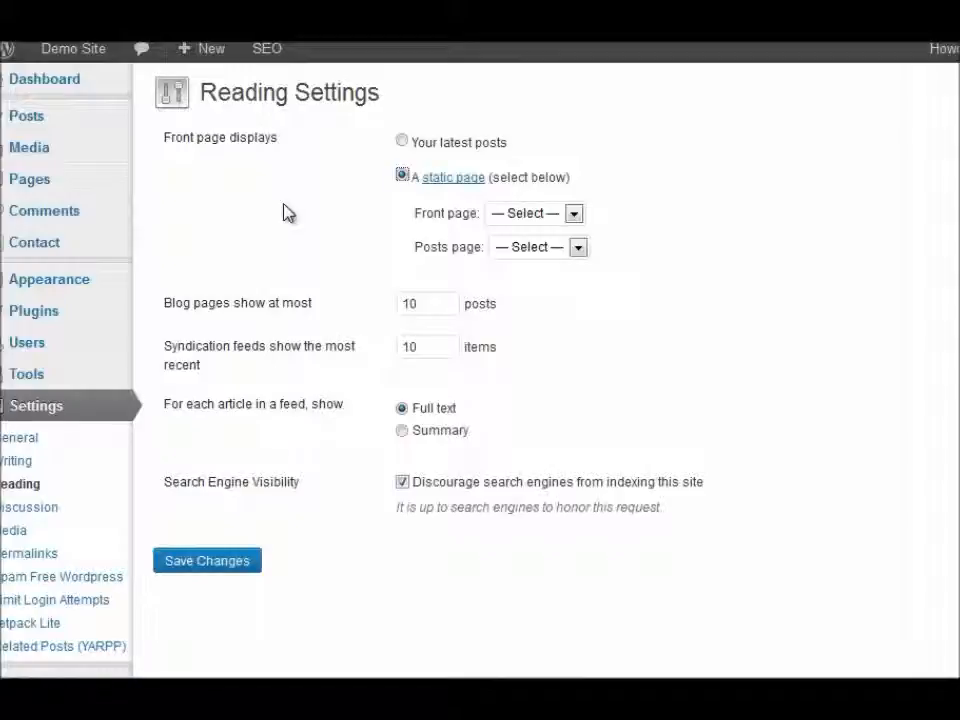
{"action": "left_click", "coordinate": [574, 216]}
{"action": "left_click", "coordinate": [550, 252]}
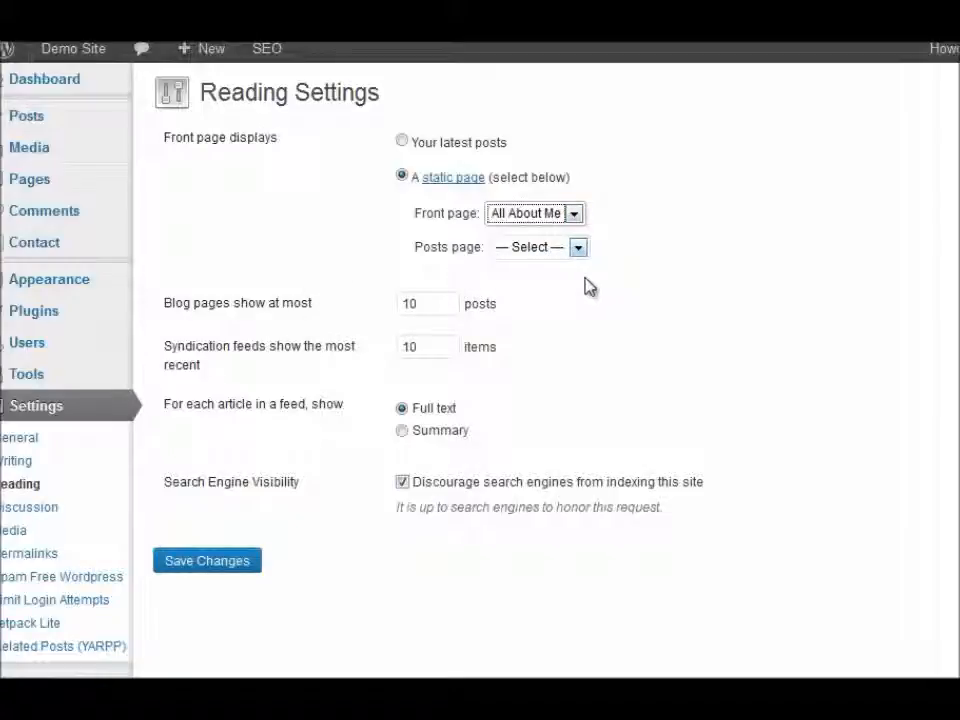
{"action": "left_click", "coordinate": [578, 250]}
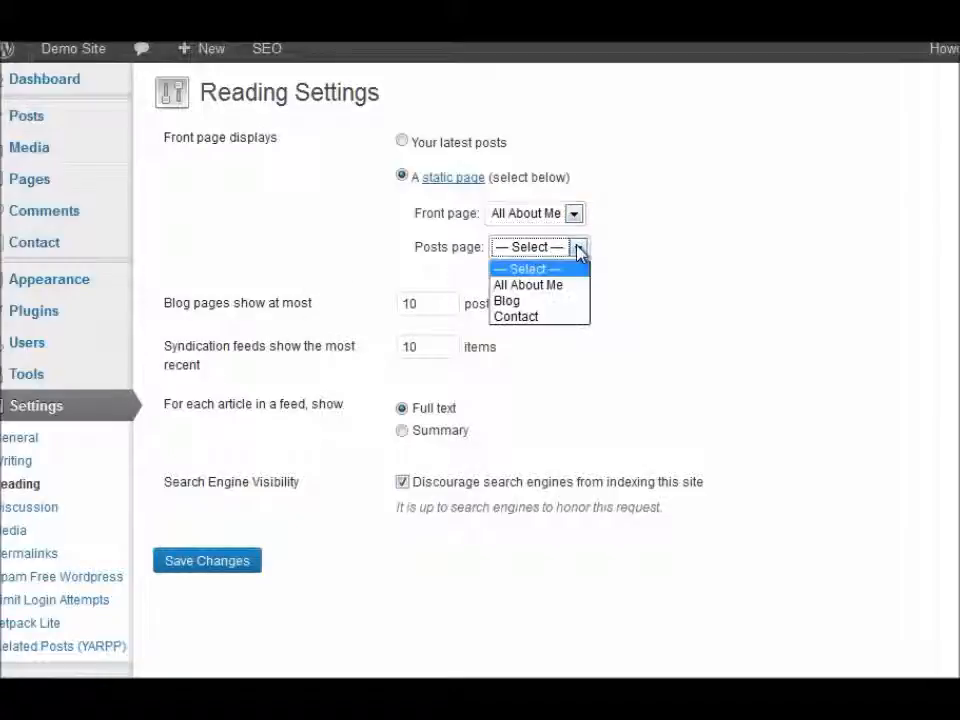
{"action": "left_click", "coordinate": [540, 302]}
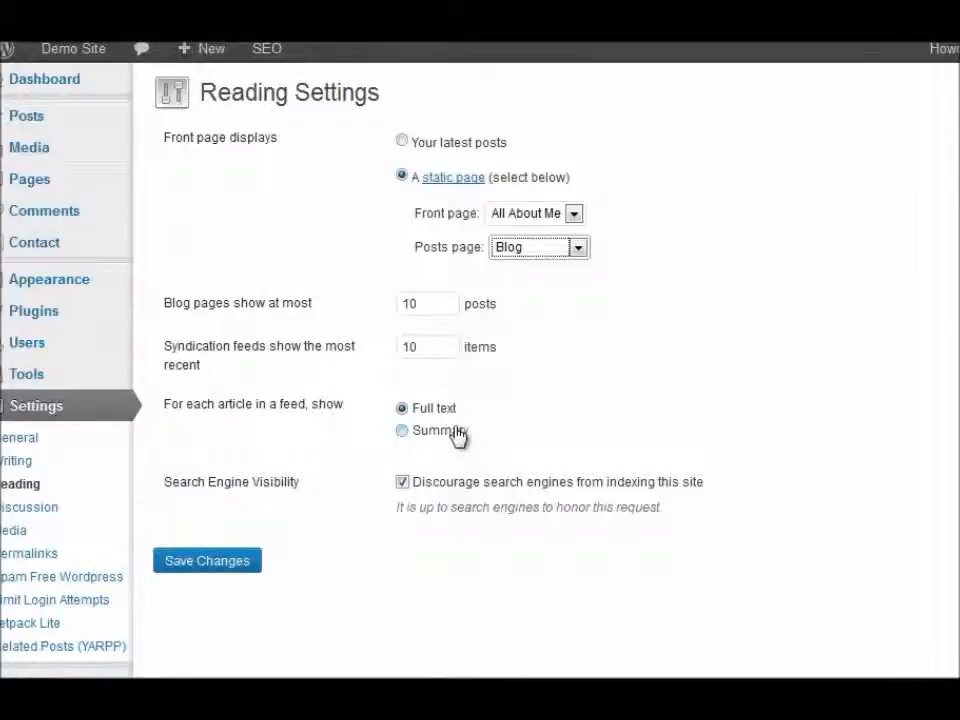
Set feed articles to show as Summary and save the reading settings.
{"action": "left_click", "coordinate": [401, 432]}
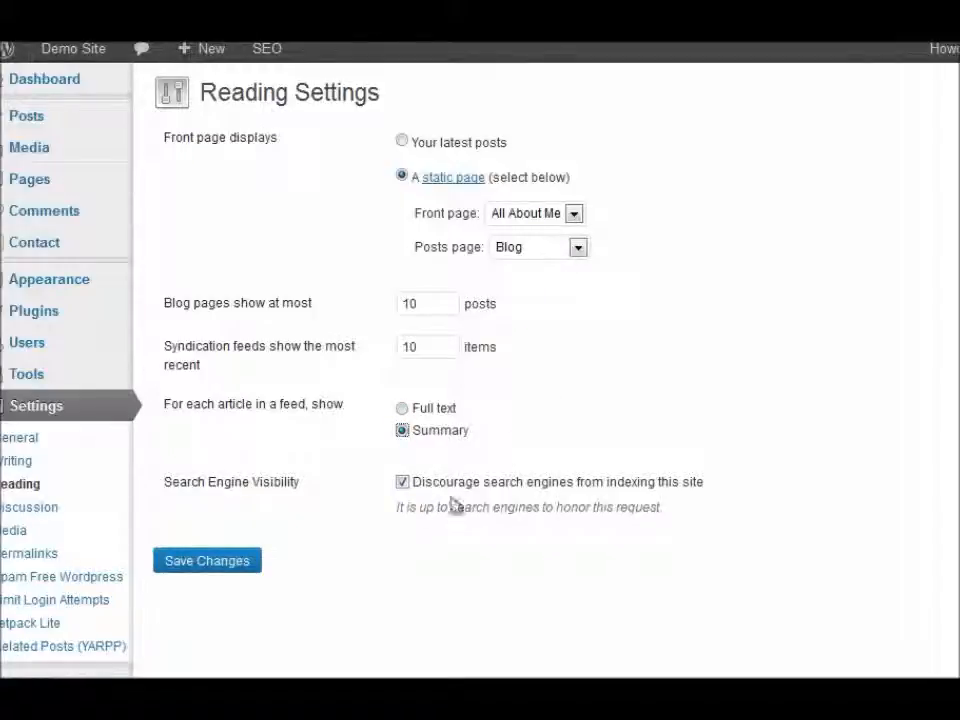
{"action": "left_click", "coordinate": [404, 482]}
{"action": "left_click", "coordinate": [208, 562]}
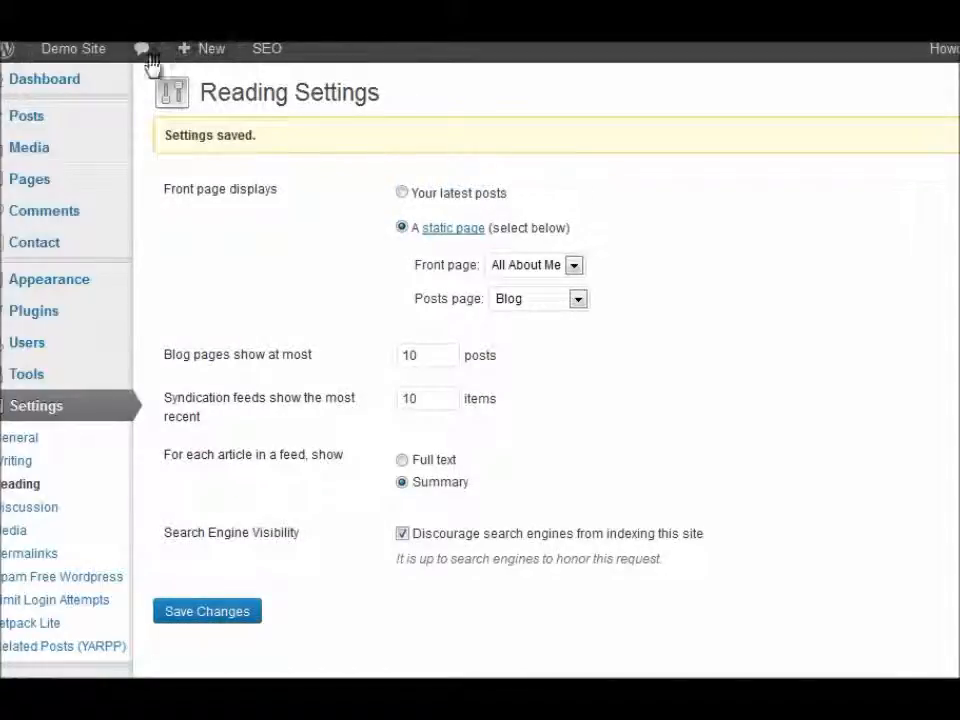
Visit the live site and look through its static home page and navigation.
{"action": "mouse_move", "coordinate": [84, 50]}
{"action": "left_click", "coordinate": [84, 86]}
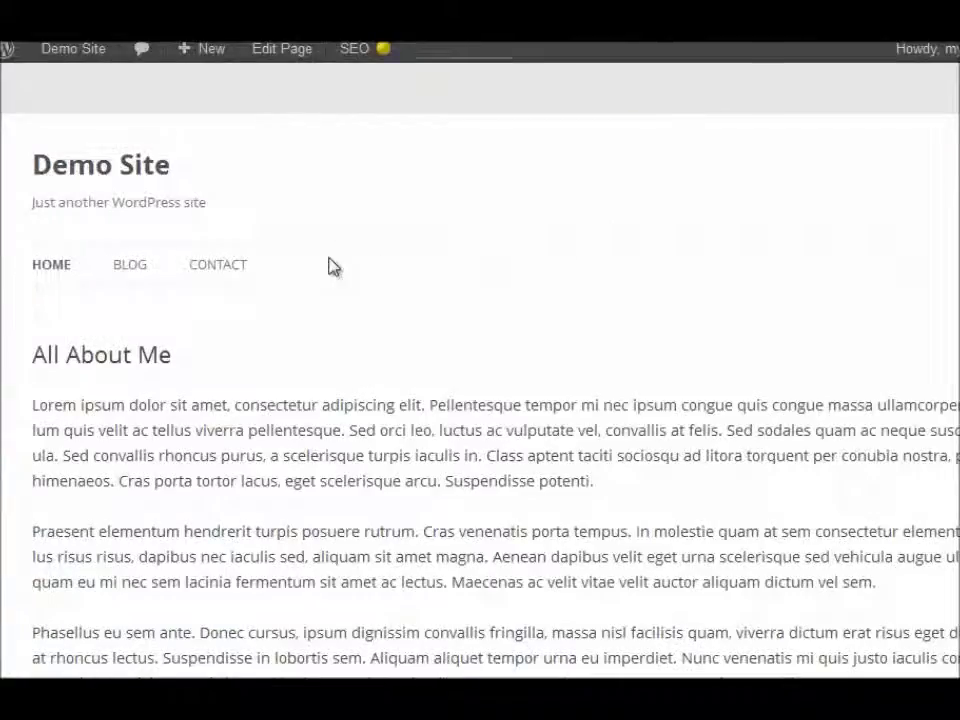
{"action": "scroll", "coordinate": [340, 268], "scroll_direction": "down", "scroll_amount": 5}
{"action": "scroll", "coordinate": [323, 283], "scroll_direction": "up", "scroll_amount": 1}
{"action": "scroll", "coordinate": [321, 284], "scroll_direction": "up", "scroll_amount": 5}
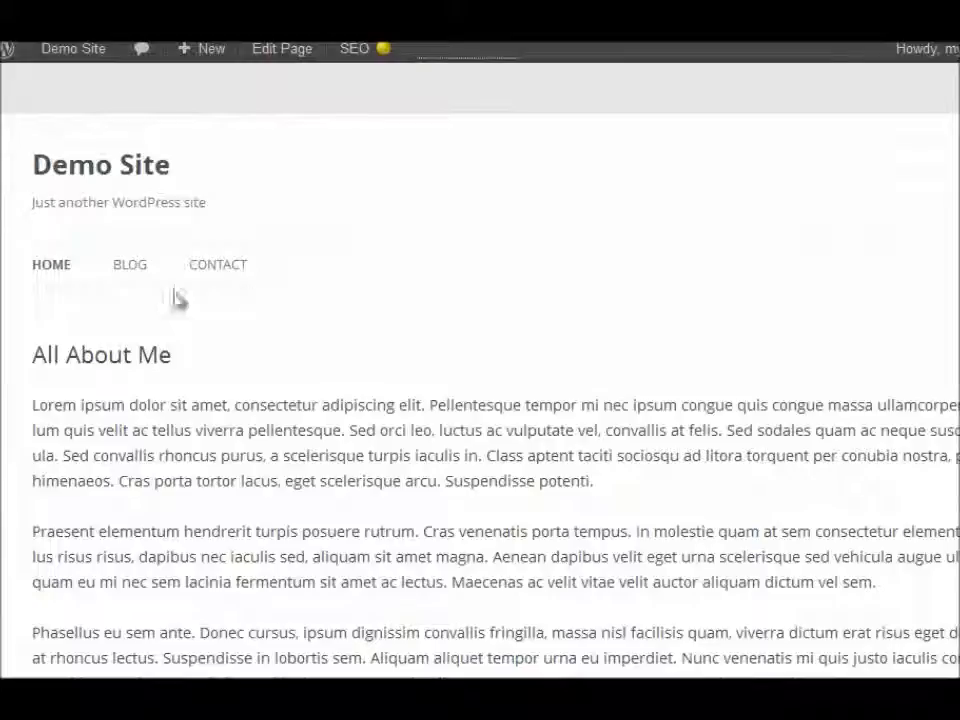
Visit the live Blog page and open its listed post in full through the continue-reading link.
{"action": "left_click", "coordinate": [129, 270]}
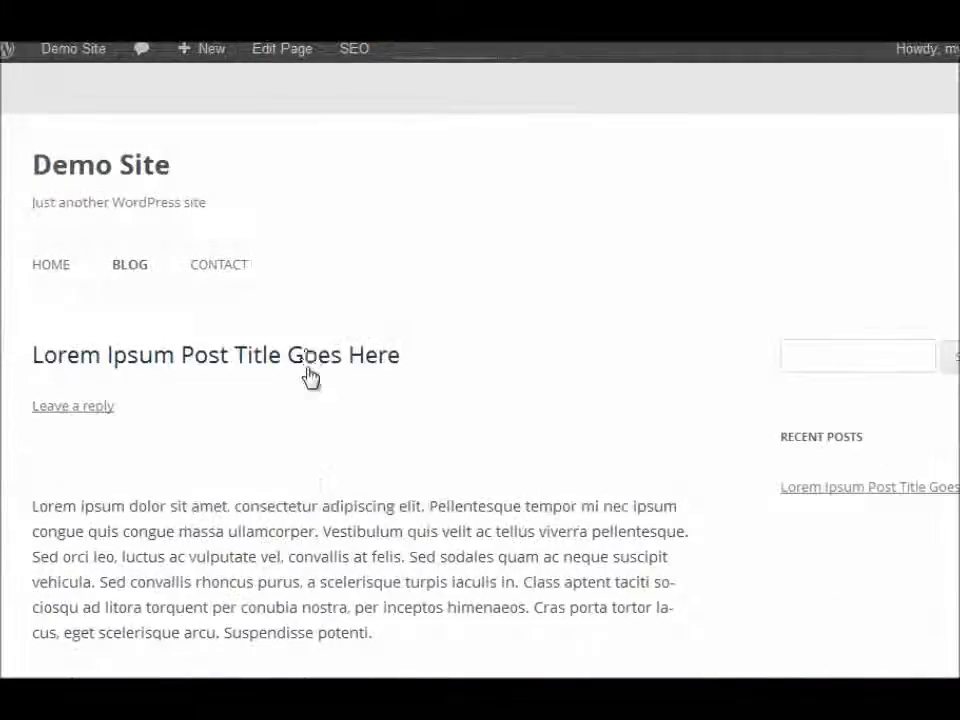
{"action": "scroll", "coordinate": [321, 400], "scroll_direction": "down", "scroll_amount": 3}
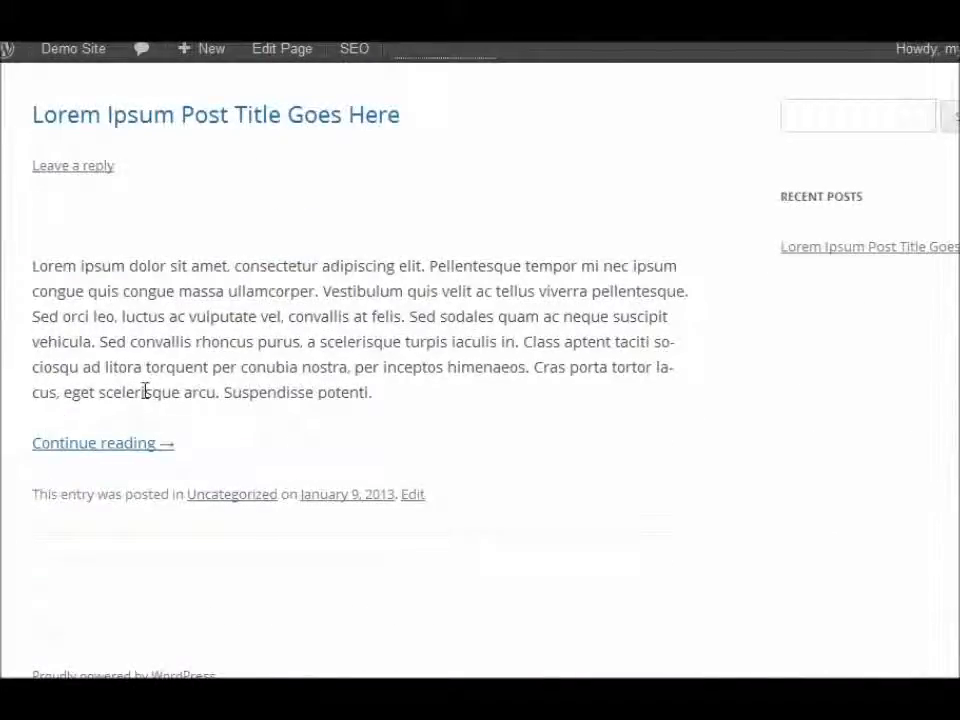
{"action": "left_click", "coordinate": [110, 448]}
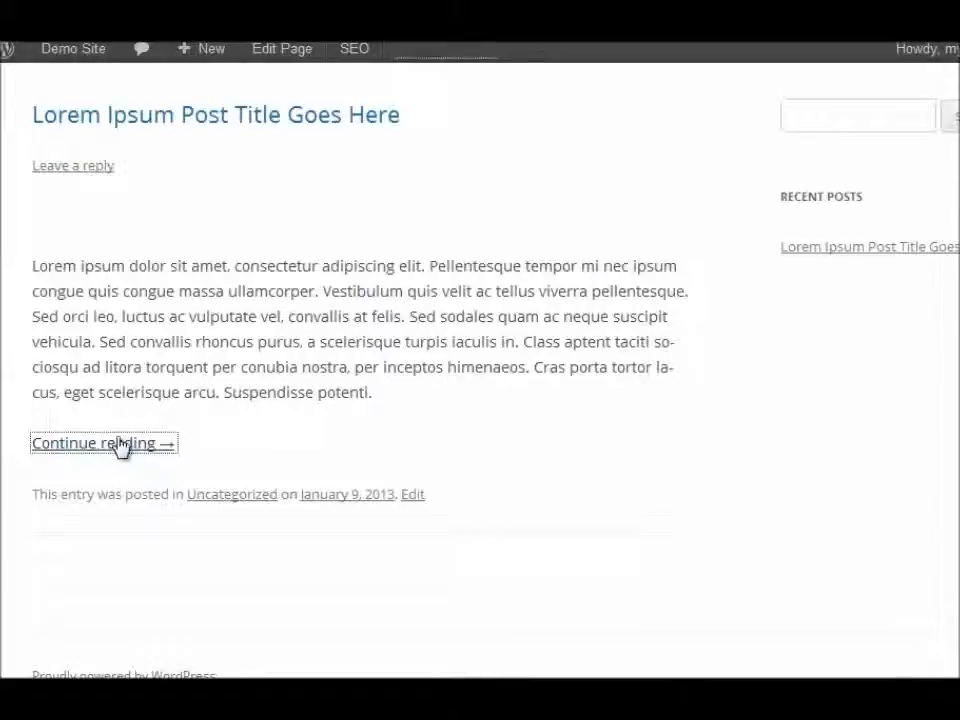
{"action": "scroll", "coordinate": [300, 395], "scroll_direction": "up", "scroll_amount": 5}
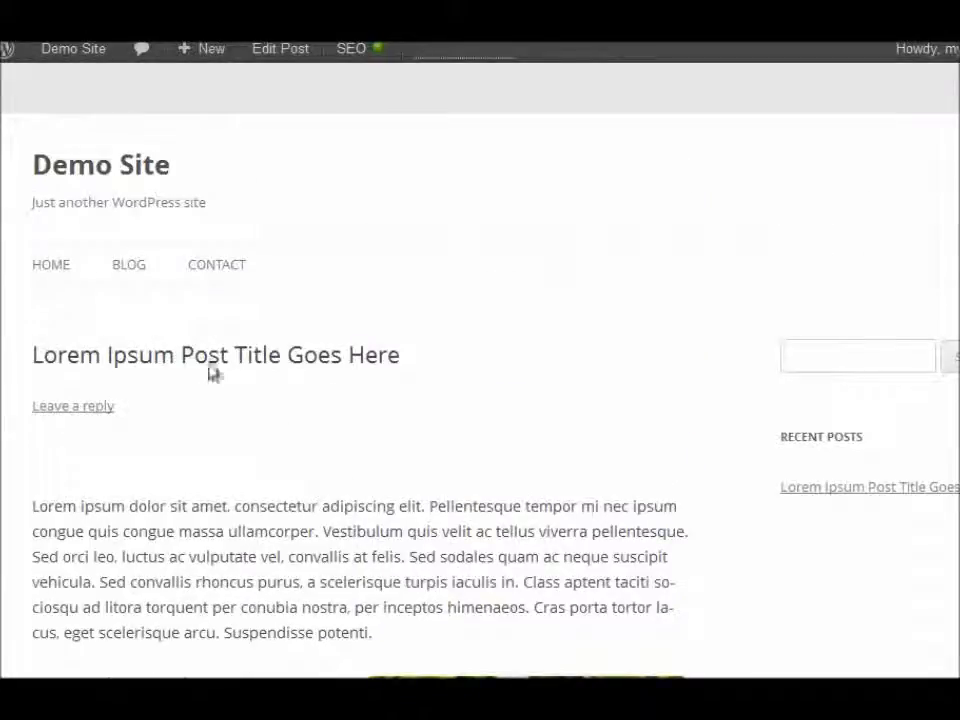
Return to the dashboard and open the list of all pages.
{"action": "mouse_move", "coordinate": [60, 52]}
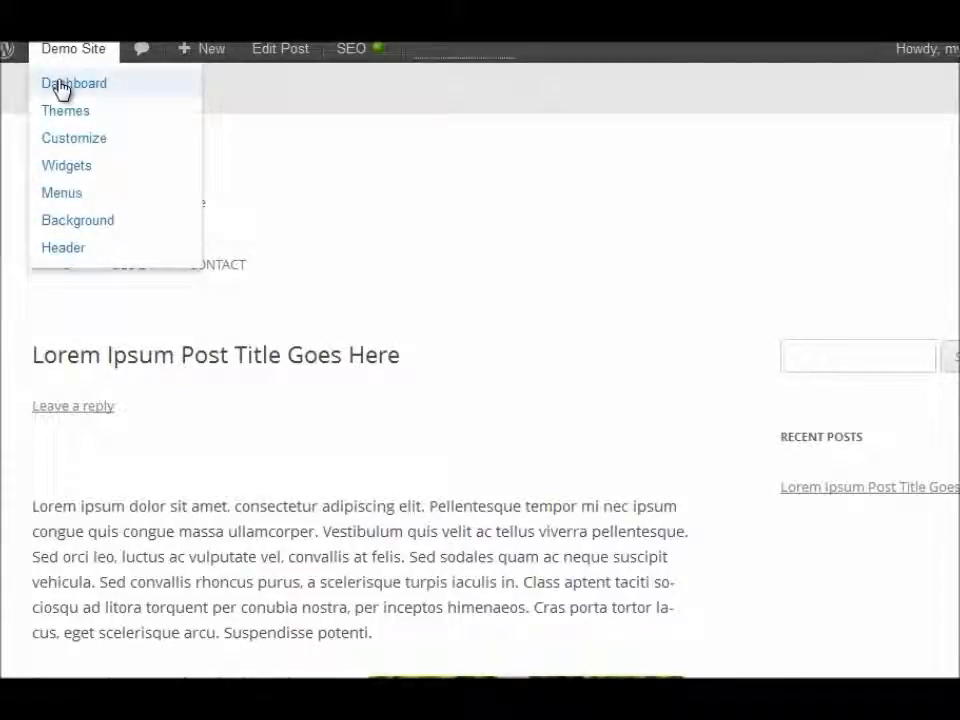
{"action": "left_click", "coordinate": [62, 86]}
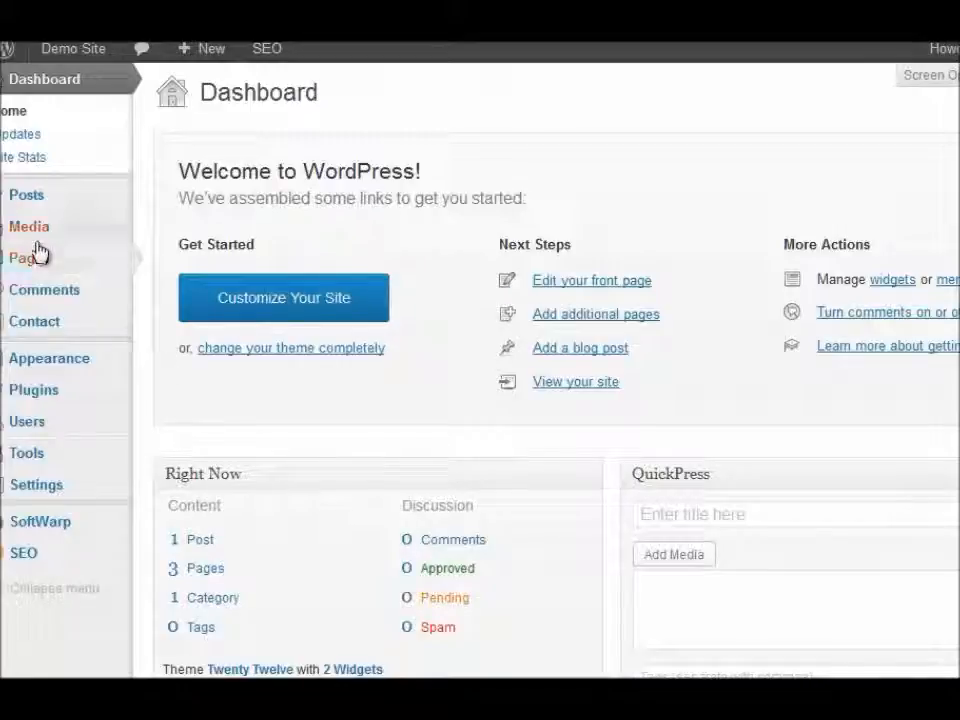
{"action": "mouse_move", "coordinate": [26, 260]}
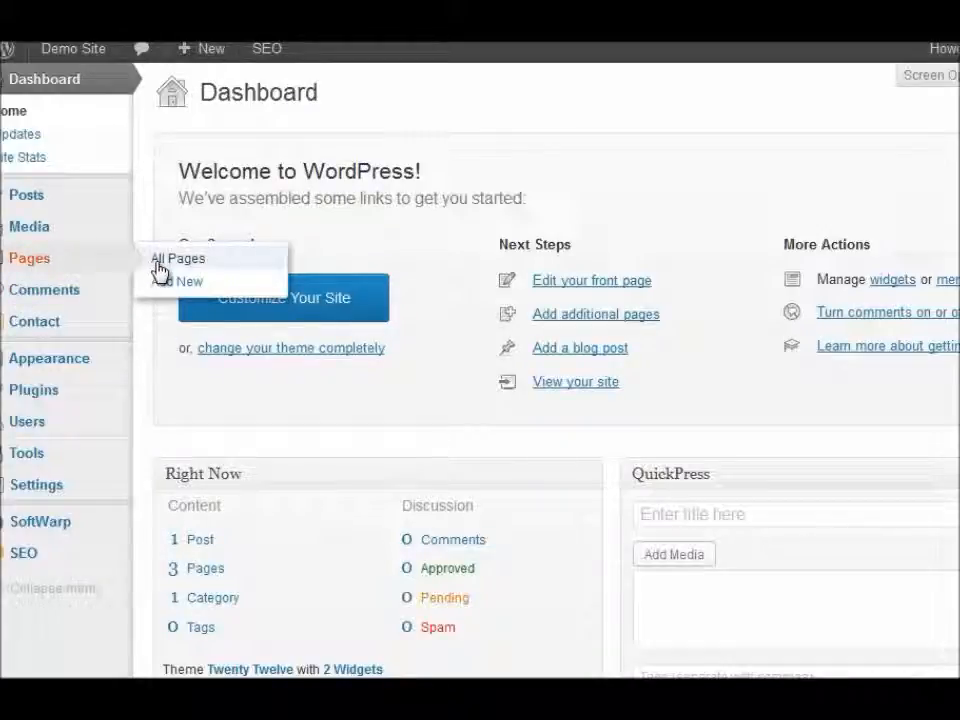
{"action": "left_click", "coordinate": [158, 270]}
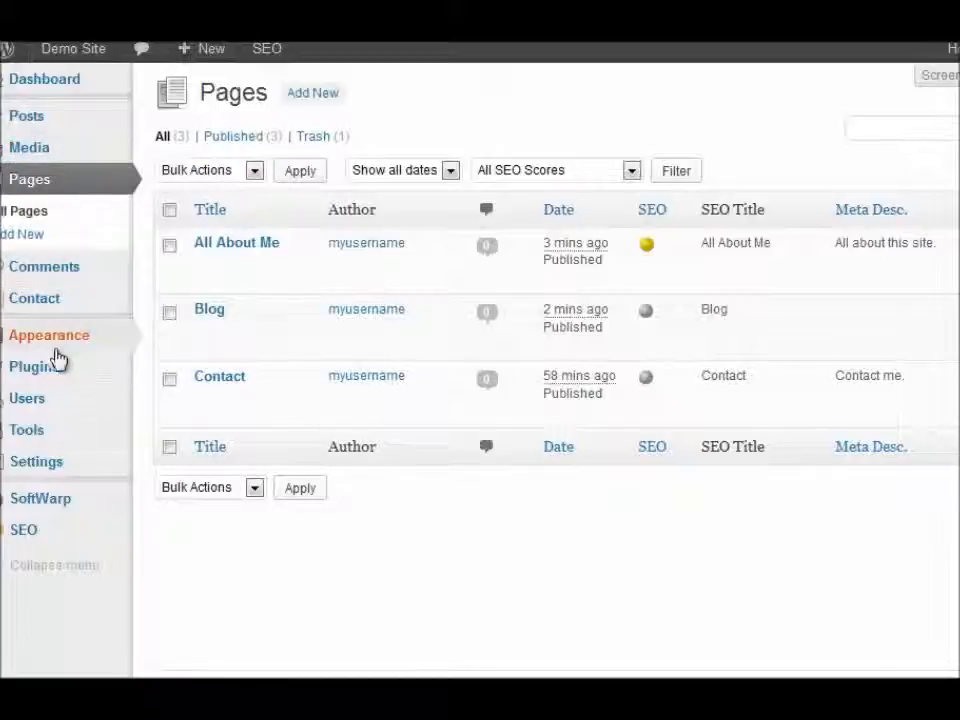
Open the Widgets settings and look through the available widgets, inactive widgets and sidebar areas.
{"action": "mouse_move", "coordinate": [60, 343]}
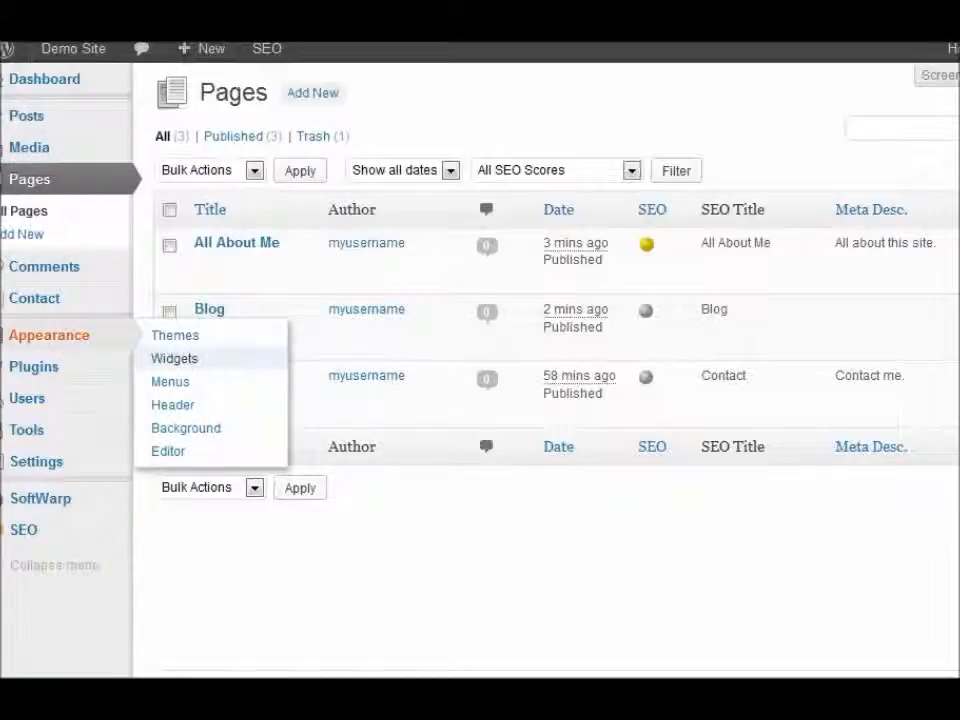
{"action": "left_click", "coordinate": [174, 358]}
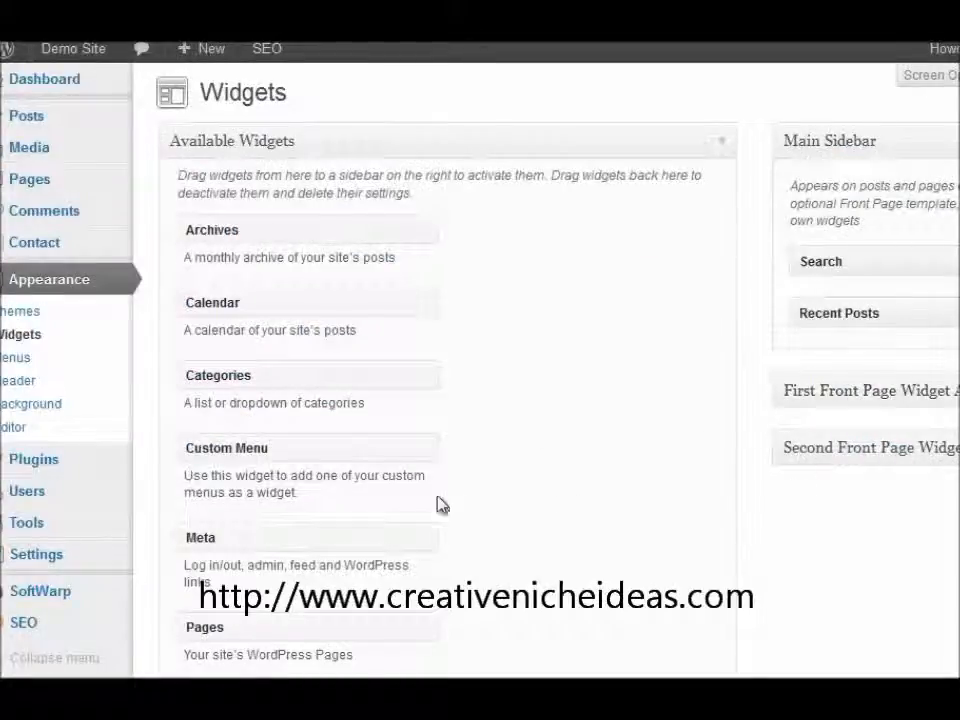
{"action": "scroll", "coordinate": [441, 474], "scroll_direction": "down", "scroll_amount": 2}
{"action": "scroll", "coordinate": [493, 453], "scroll_direction": "up", "scroll_amount": 2}
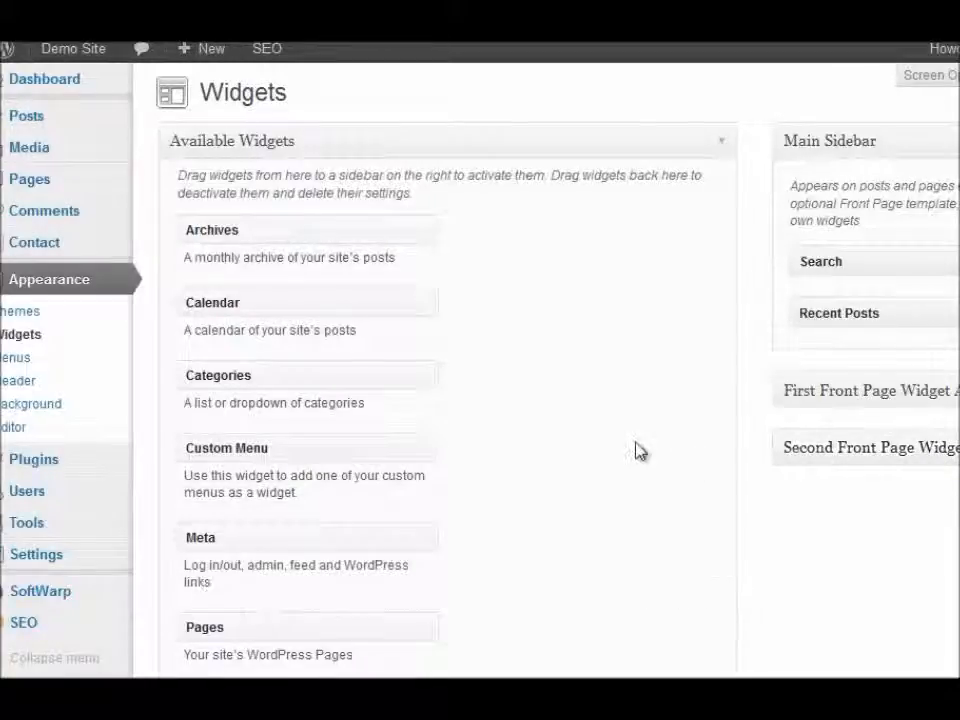
{"action": "scroll", "coordinate": [548, 448], "scroll_direction": "down", "scroll_amount": 9}
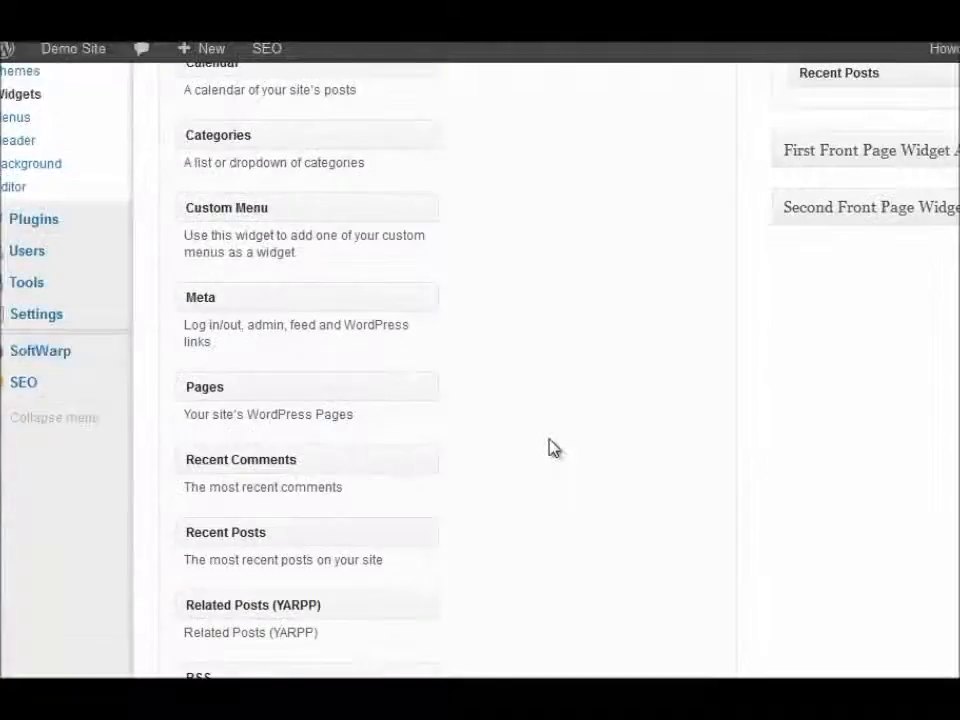
{"action": "scroll", "coordinate": [549, 448], "scroll_direction": "down", "scroll_amount": 3}
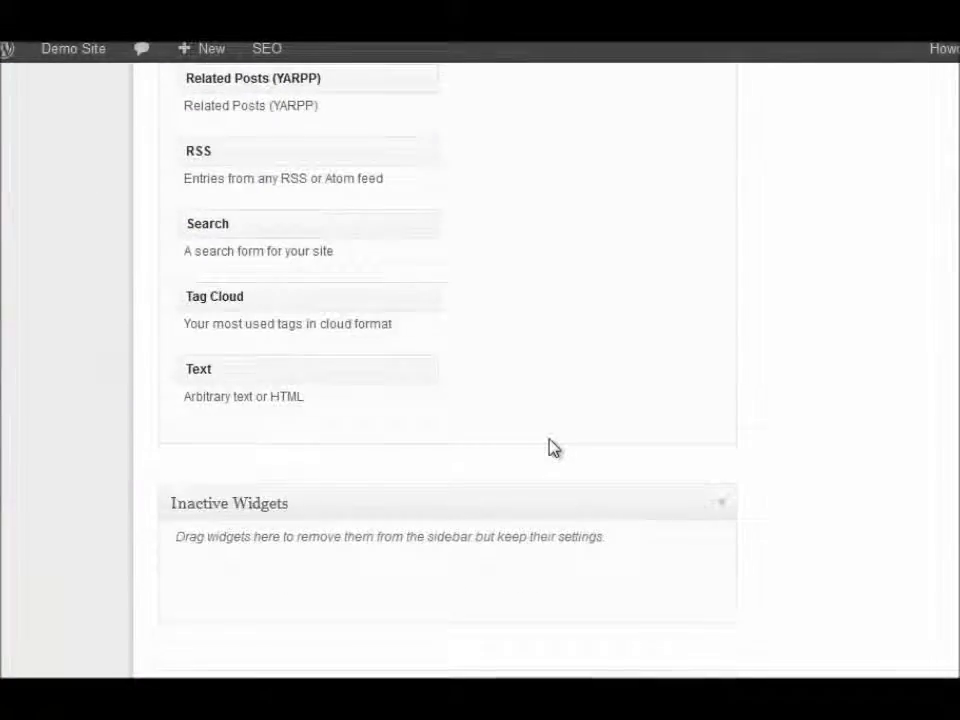
{"action": "scroll", "coordinate": [554, 448], "scroll_direction": "up", "scroll_amount": 6}
{"action": "scroll", "coordinate": [418, 463], "scroll_direction": "up", "scroll_amount": 4}
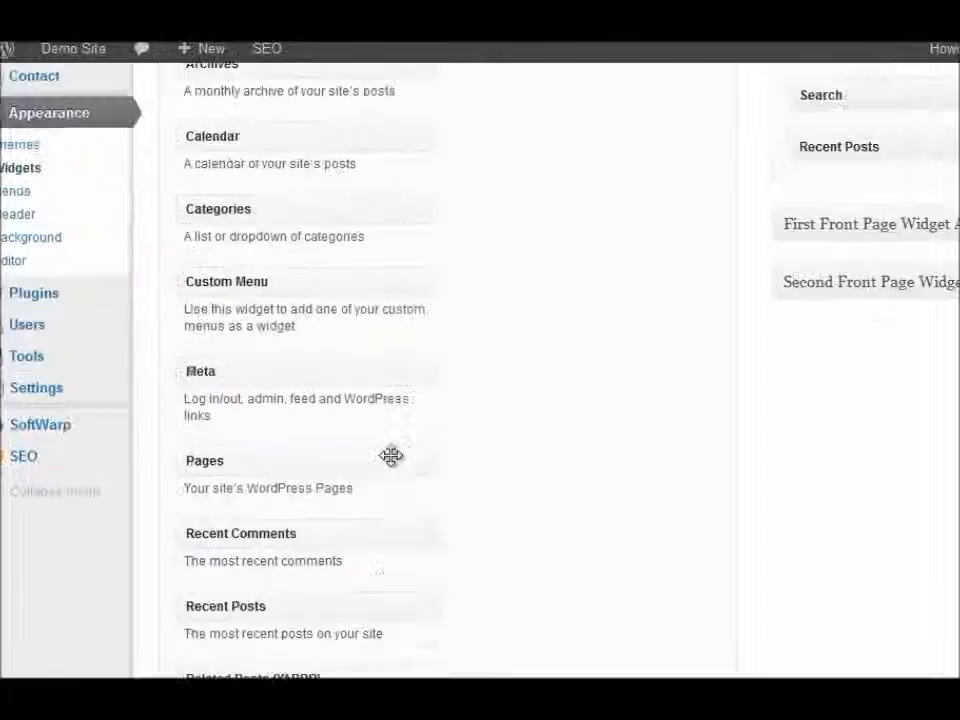